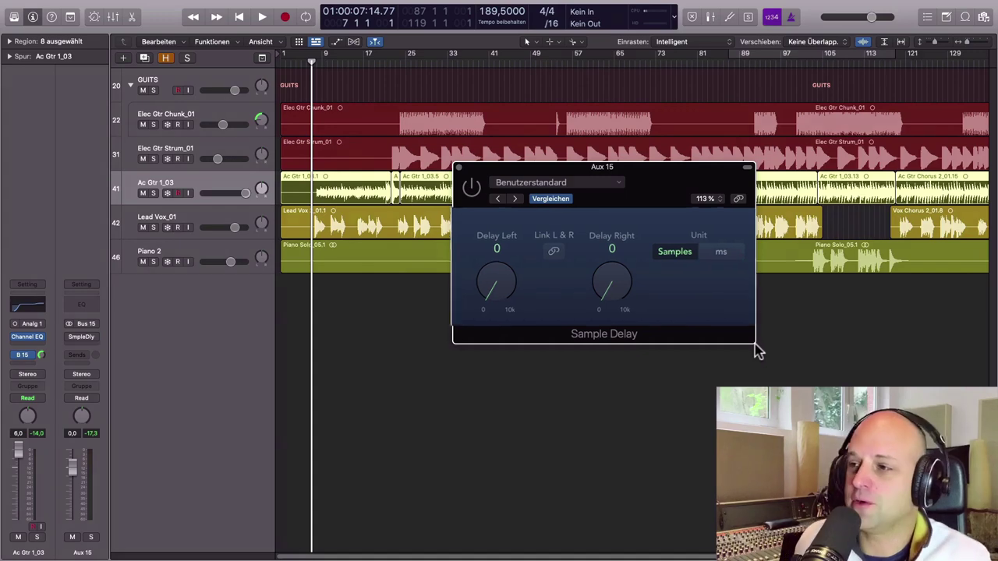
- Try out the left and right delays in samples on Aux 15's Sample Delay and return both to 0
{"action": "left_click_drag", "start_coordinate": [503, 281], "coordinate": [489, 261]}
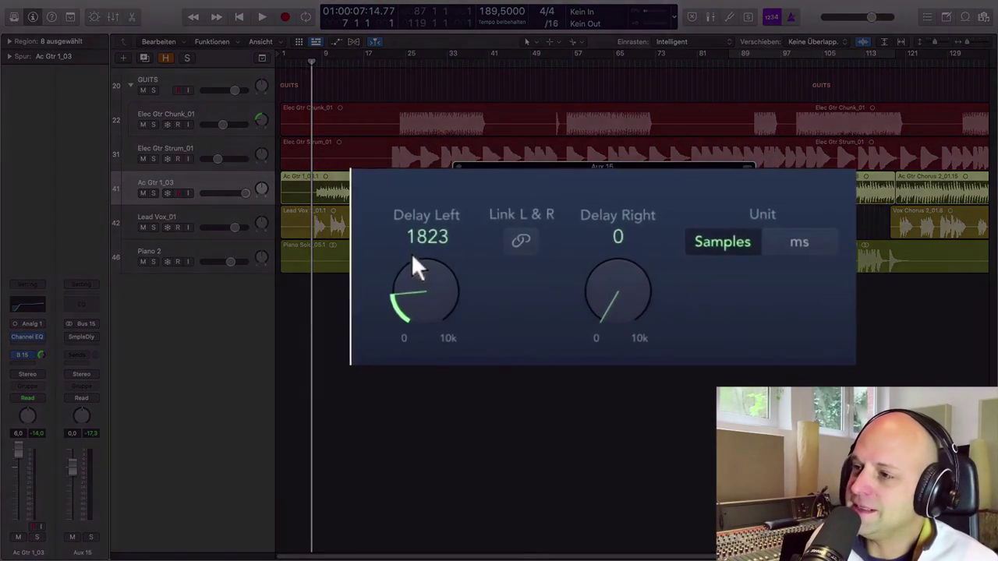
{"action": "left_click_drag", "start_coordinate": [413, 261], "coordinate": [414, 314]}
{"action": "left_click_drag", "start_coordinate": [622, 312], "coordinate": [605, 344]}
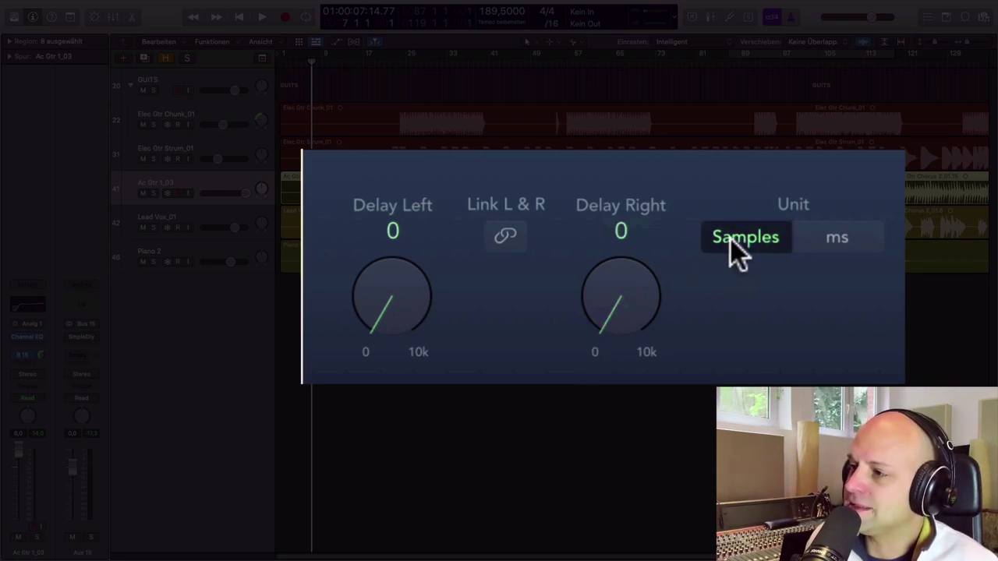
- Switch the Sample Delay unit to ms and try out both channel delays, returning each to 0.0 ms
{"action": "left_click", "coordinate": [848, 247]}
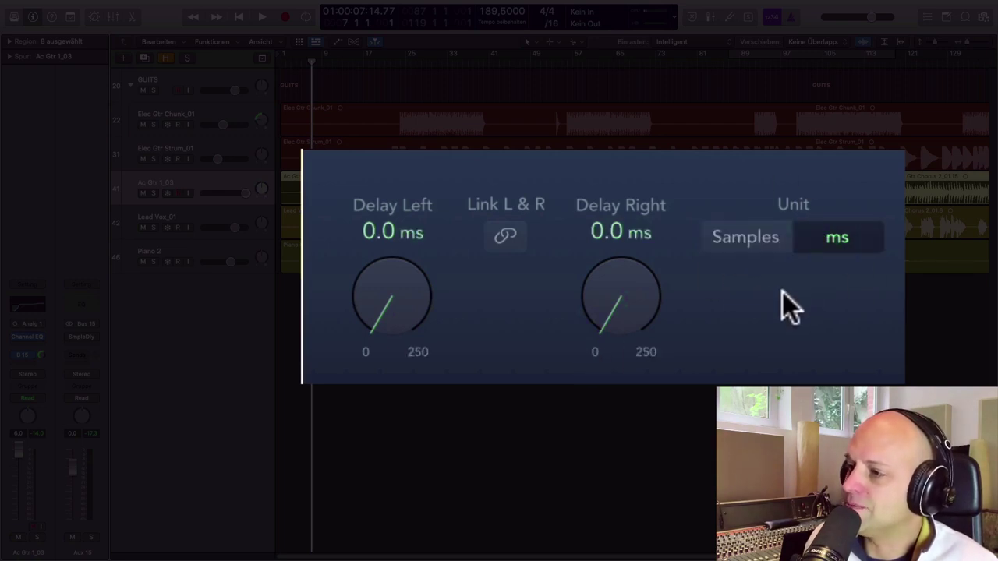
{"action": "left_click_drag", "start_coordinate": [384, 318], "coordinate": [412, 284]}
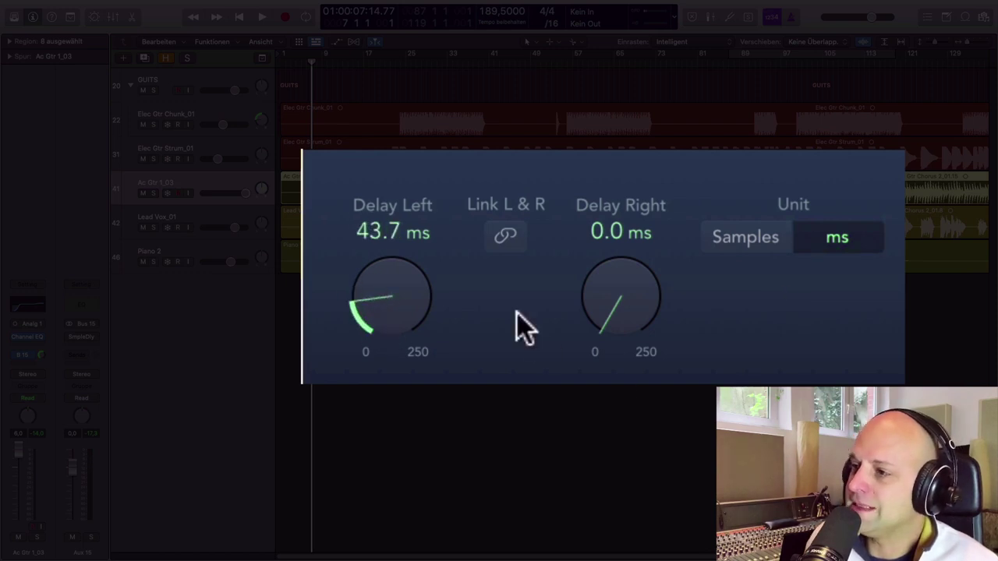
{"action": "left_click_drag", "start_coordinate": [617, 319], "coordinate": [583, 204]}
{"action": "left_click_drag", "start_coordinate": [610, 340], "coordinate": [599, 476]}
{"action": "left_click_drag", "start_coordinate": [356, 279], "coordinate": [353, 468]}
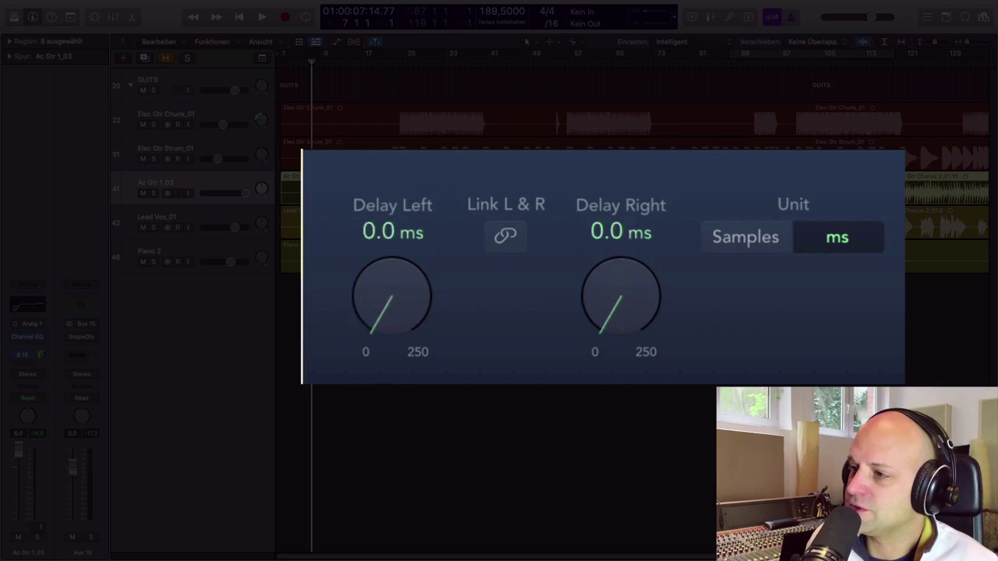
- Try linking the left and right delays and changing them together, returning them to 0.0 ms and removing the link
{"action": "left_click", "coordinate": [506, 236]}
{"action": "left_click_drag", "start_coordinate": [414, 323], "coordinate": [360, 182]}
{"action": "left_click_drag", "start_coordinate": [384, 280], "coordinate": [378, 311]}
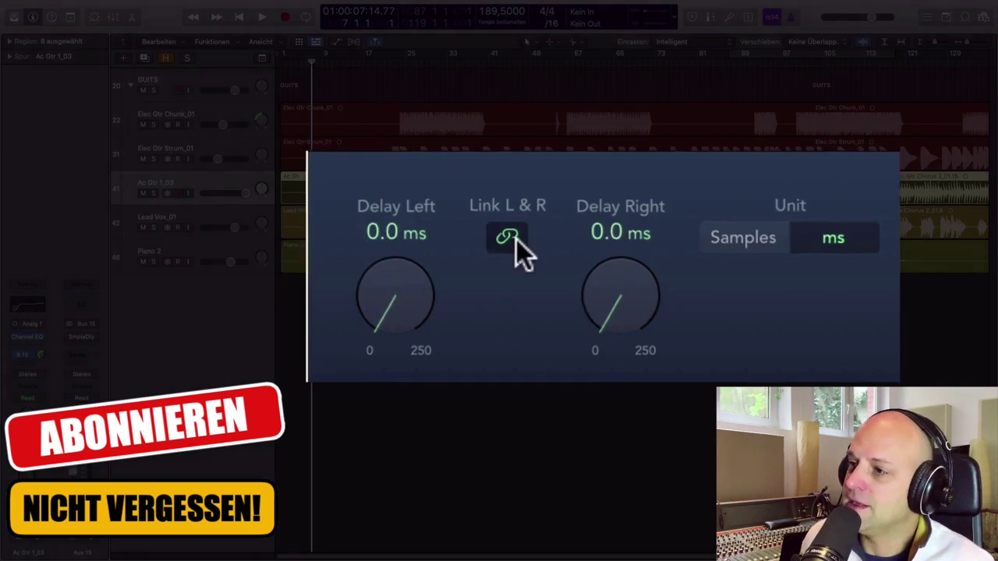
{"action": "left_click", "coordinate": [514, 239]}
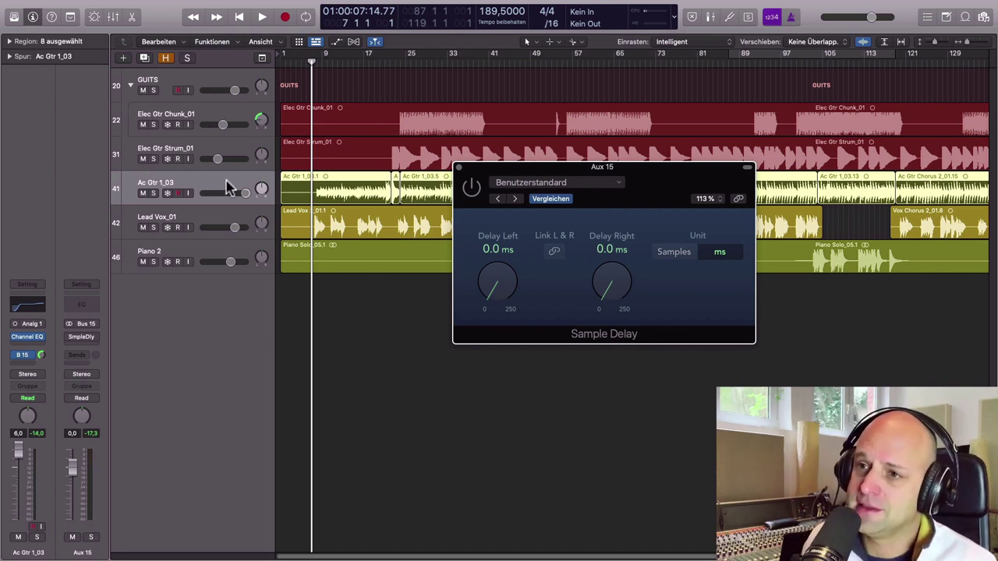
- Solo the Ac Gtr 1_03 track and listen to it from about bar 8 with the Sample Delay bypassed
{"action": "left_click", "coordinate": [153, 193]}
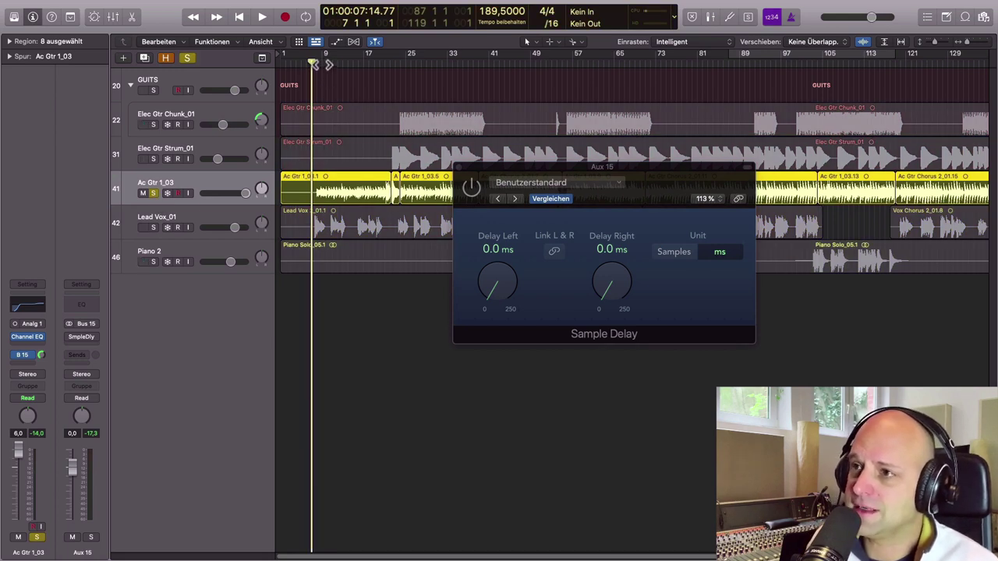
{"action": "left_click_drag", "start_coordinate": [313, 65], "coordinate": [322, 65]}
{"action": "key", "text": "space"}
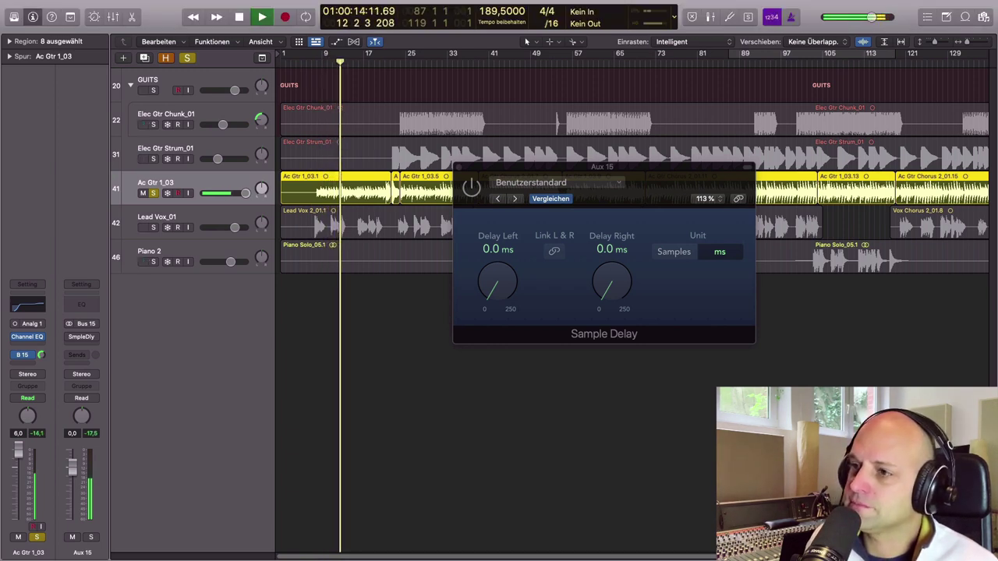
{"action": "key", "text": "space"}
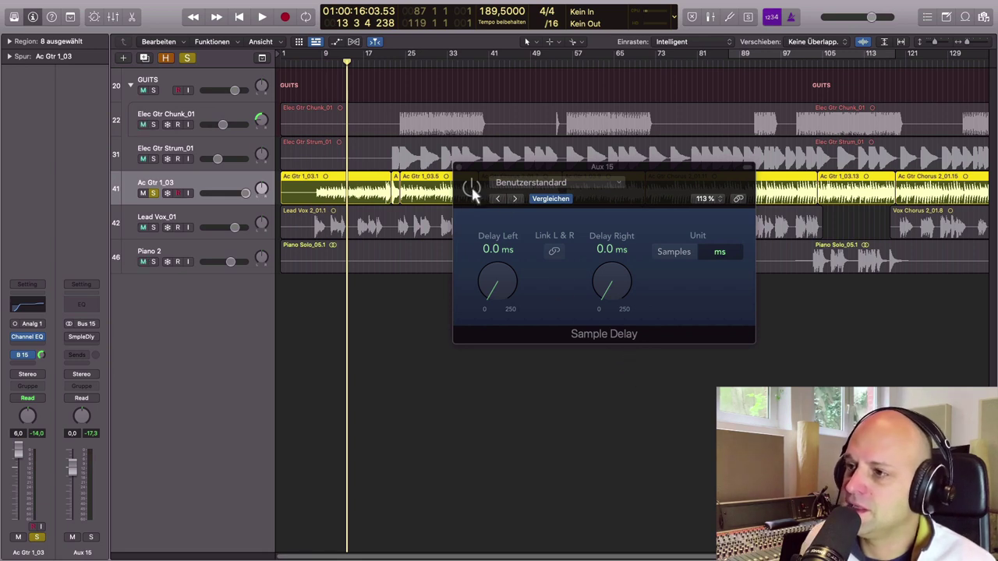
- Enable the Sample Delay on Aux 15 and set its left delay to 9.2 ms and right delay to about 29 ms
{"action": "left_click", "coordinate": [477, 234]}
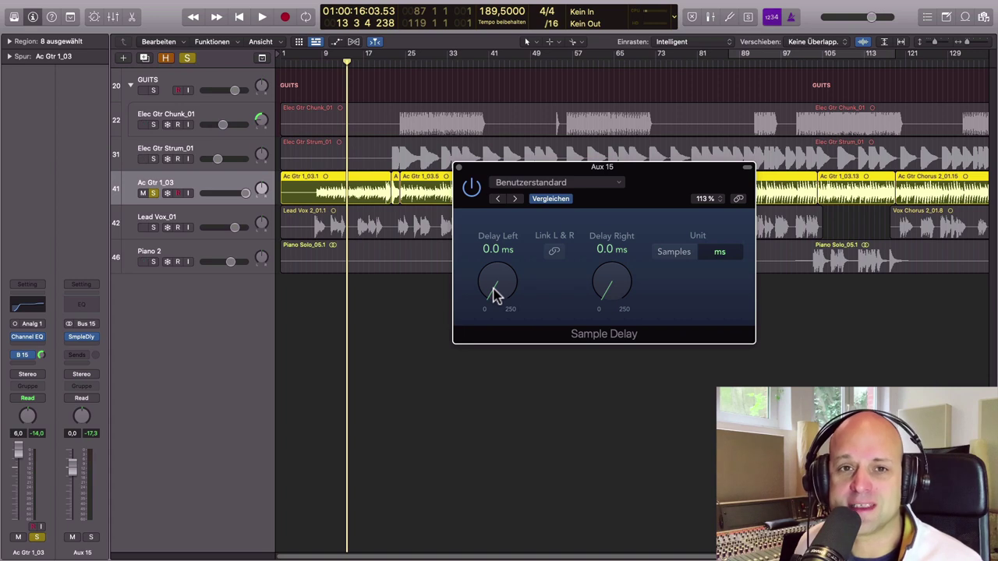
{"action": "left_click_drag", "start_coordinate": [491, 289], "coordinate": [489, 286]}
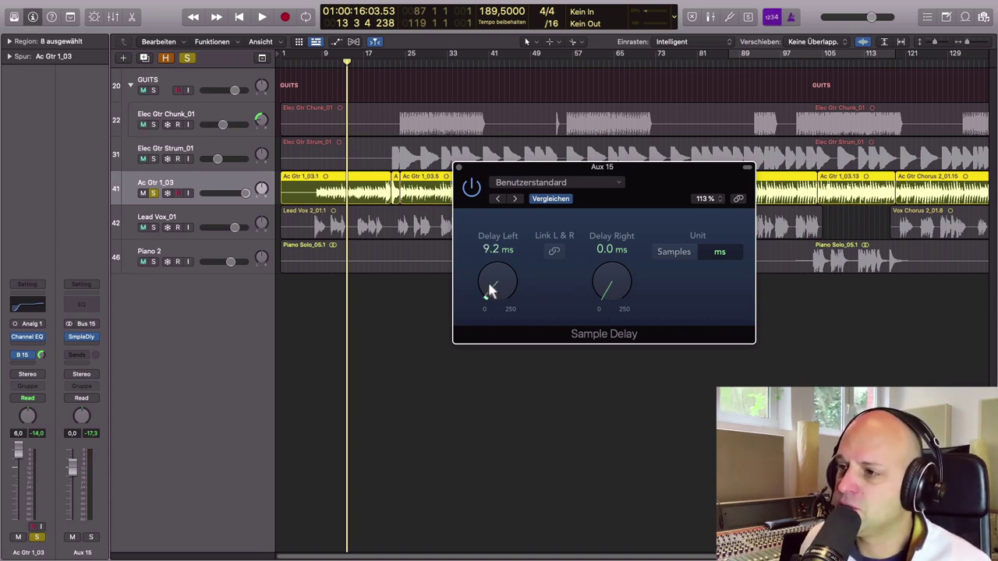
{"action": "left_click_drag", "start_coordinate": [628, 299], "coordinate": [567, 265]}
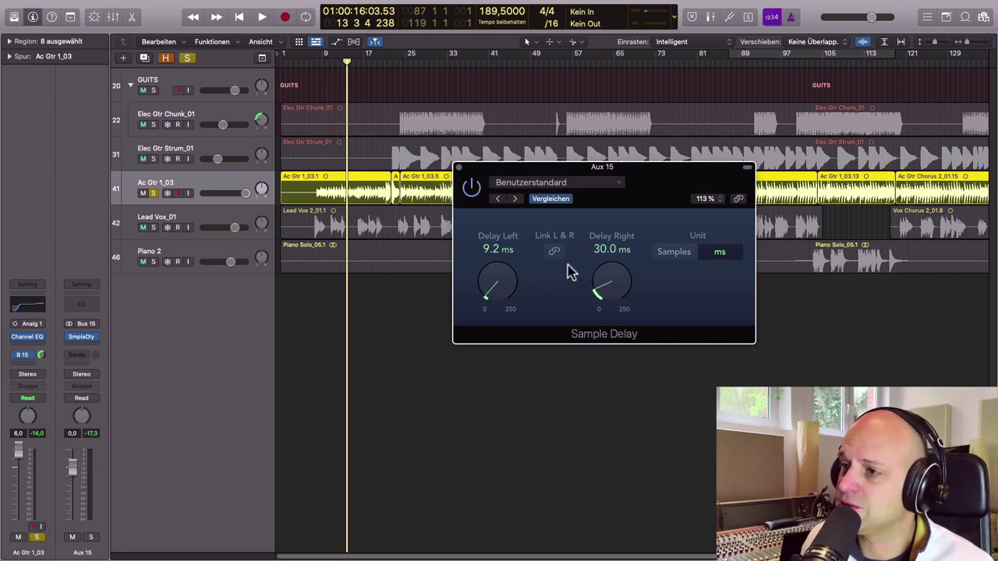
- Compare the soloed acoustic guitar with the Sample Delay on and bypassed during playback, and close the plug-in window
{"action": "left_click", "coordinate": [472, 188]}
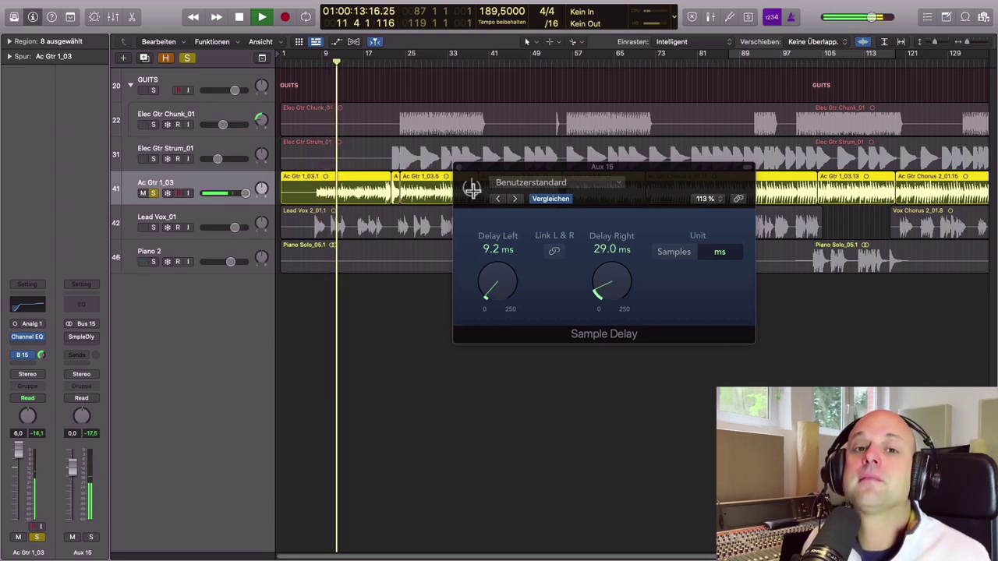
{"action": "left_click", "coordinate": [471, 187]}
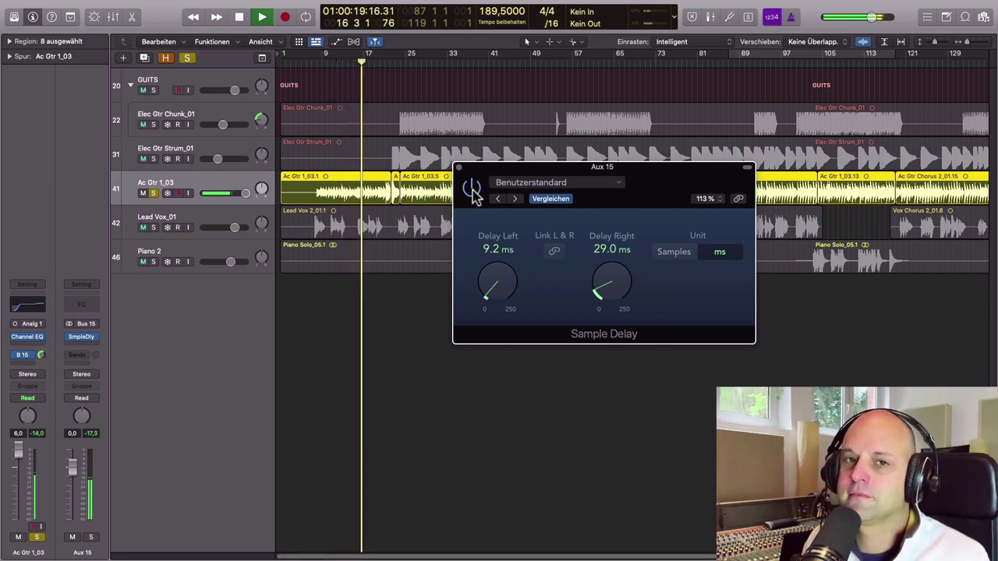
{"action": "left_click", "coordinate": [473, 192]}
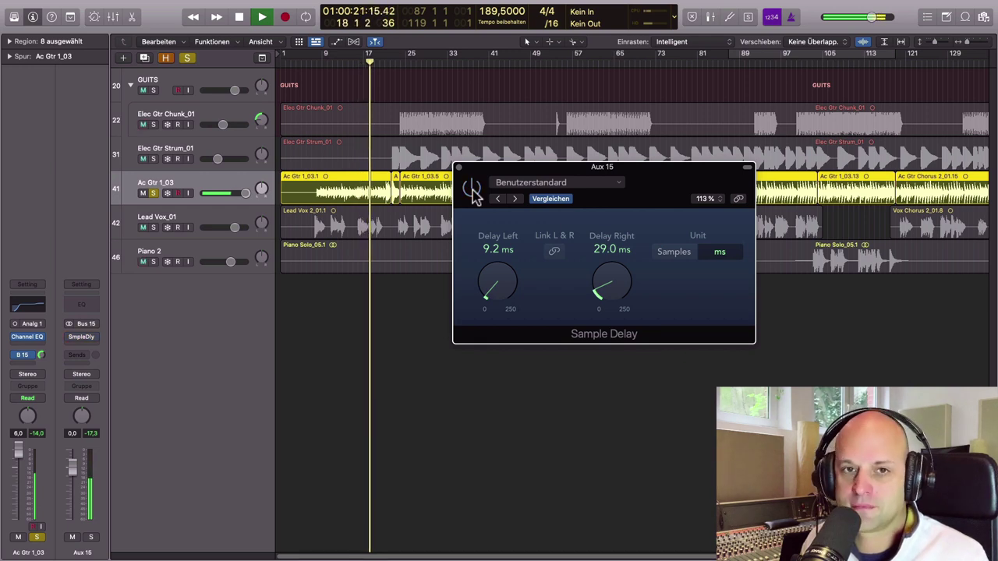
{"action": "key", "text": "space"}
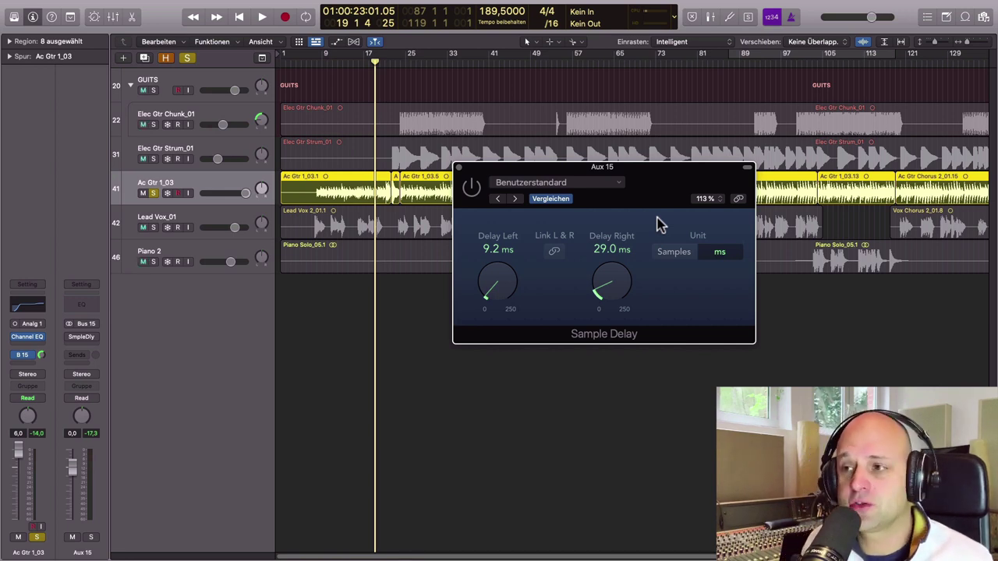
{"action": "left_click", "coordinate": [458, 166]}
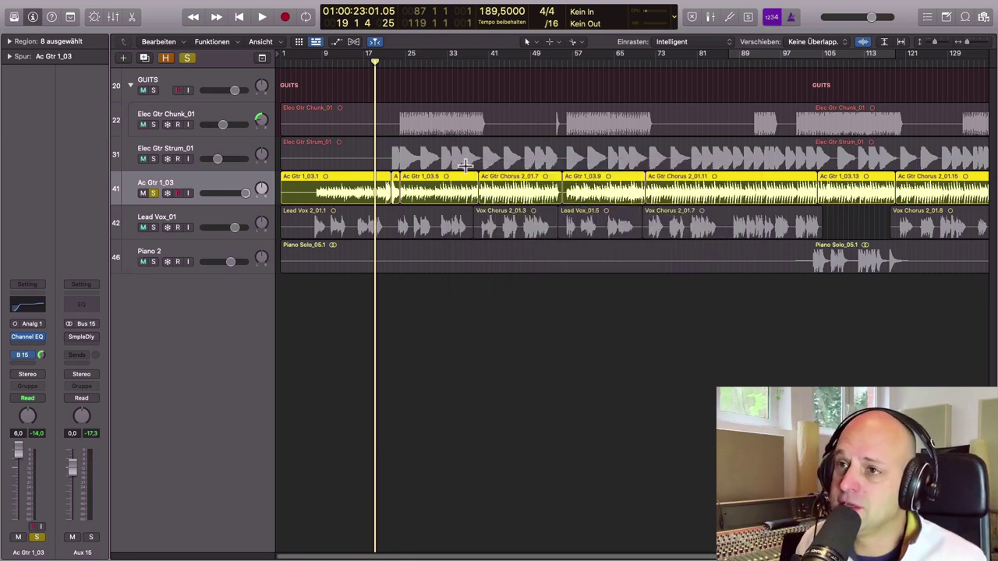
- Switch the solo from Ac Gtr 1_03 to Elec Gtr Chunk_01 and place the playhead at bar 24
{"action": "left_click", "coordinate": [218, 116]}
{"action": "left_click", "coordinate": [152, 193]}
{"action": "left_click", "coordinate": [154, 125]}
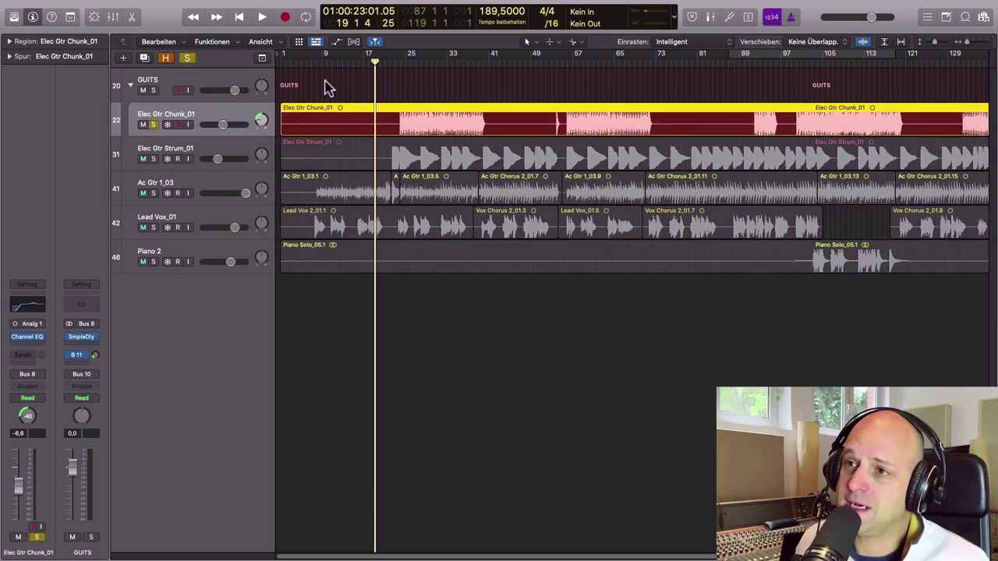
{"action": "left_click", "coordinate": [401, 64]}
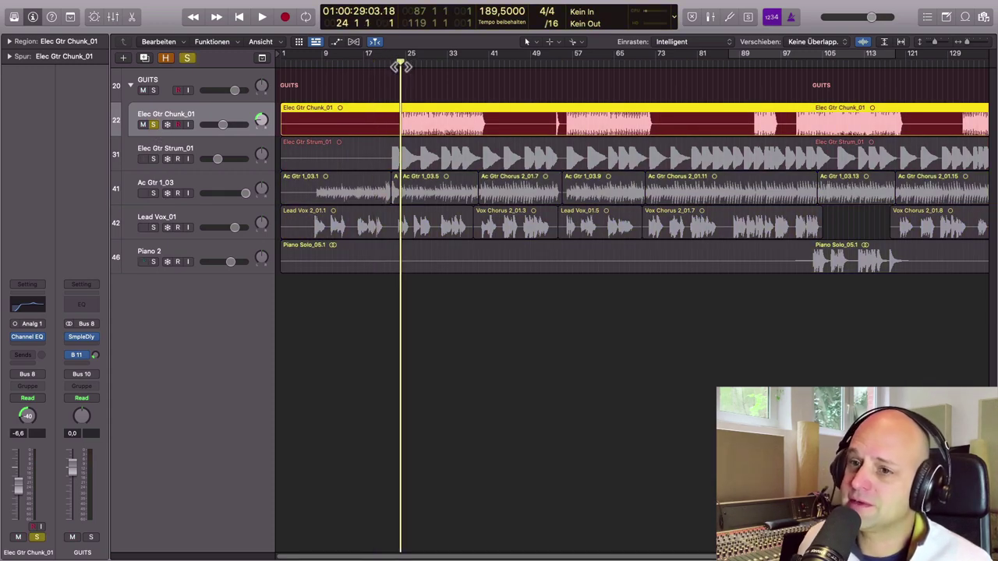
- Open the GUITS bus Sample Delay and compare it on and bypassed while playing Elec Gtr Chunk_01 at a fader level of 6.0 dB
{"action": "left_click", "coordinate": [81, 337]}
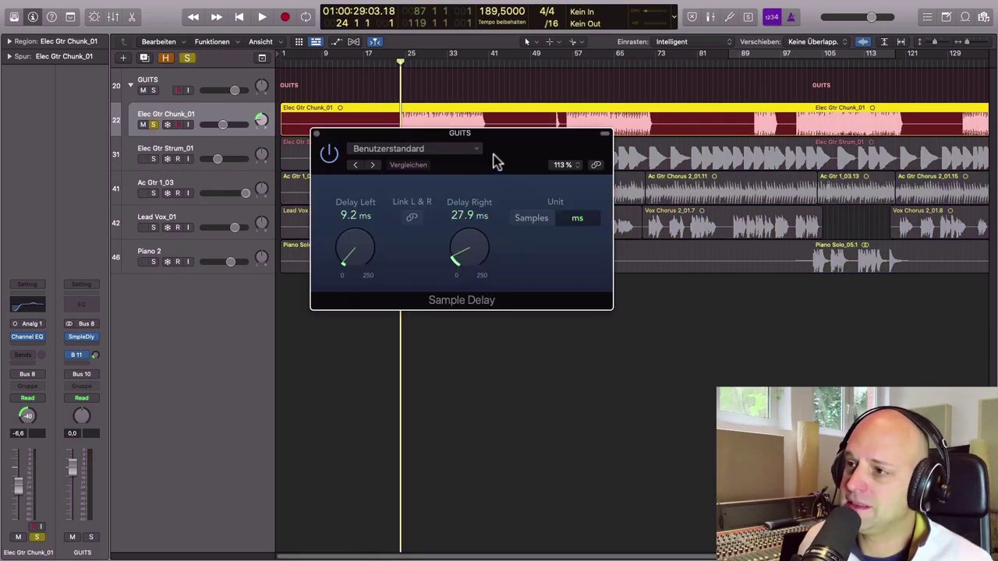
{"action": "left_click_drag", "start_coordinate": [494, 160], "coordinate": [668, 237]}
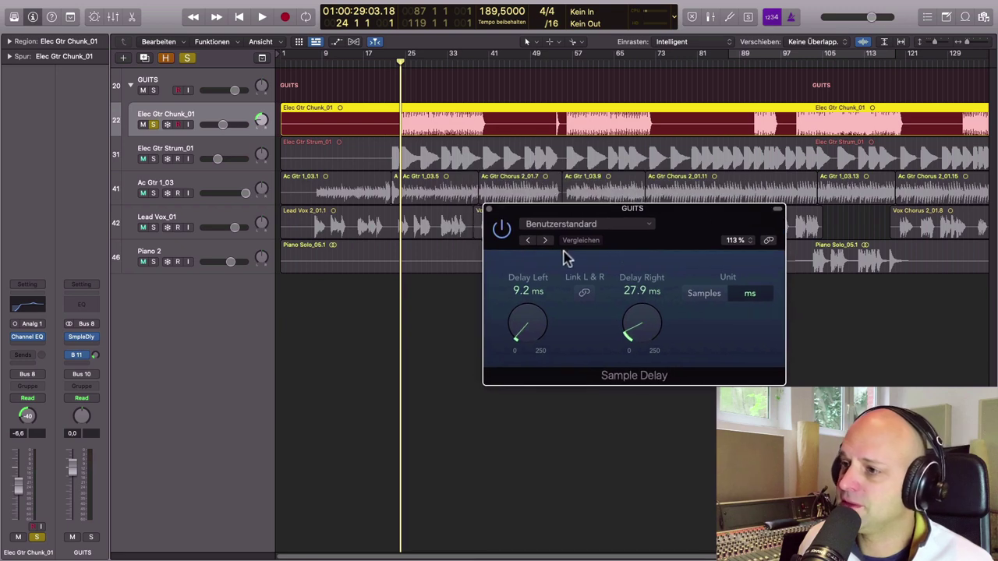
{"action": "left_click", "coordinate": [411, 62]}
{"action": "key", "text": "space"}
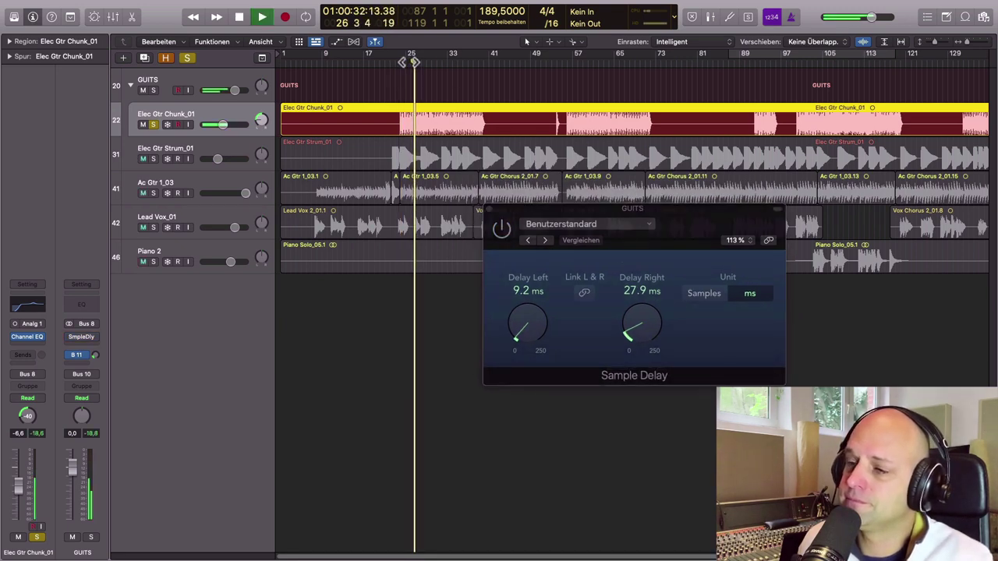
{"action": "left_click_drag", "start_coordinate": [19, 489], "coordinate": [19, 449]}
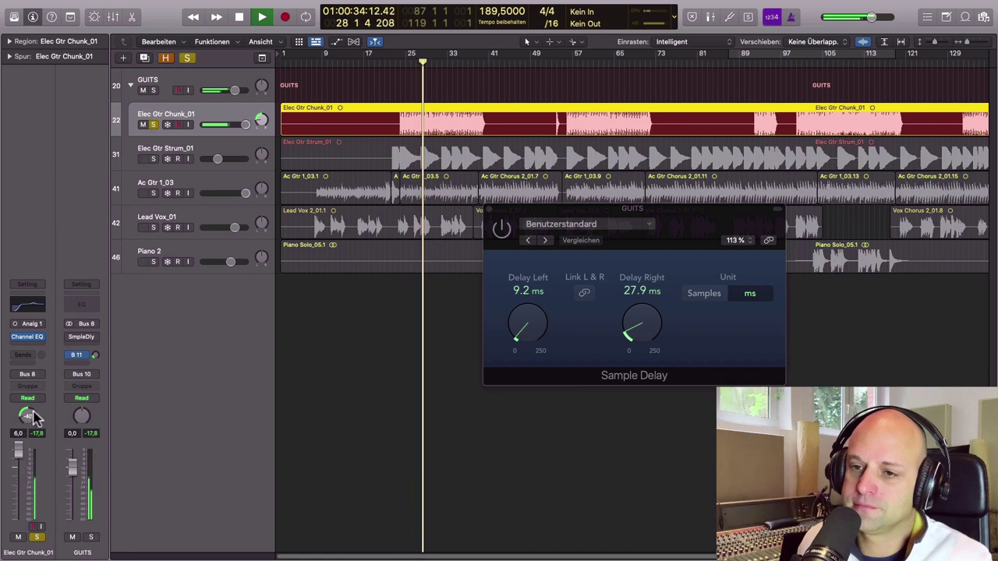
{"action": "left_click", "coordinate": [502, 231]}
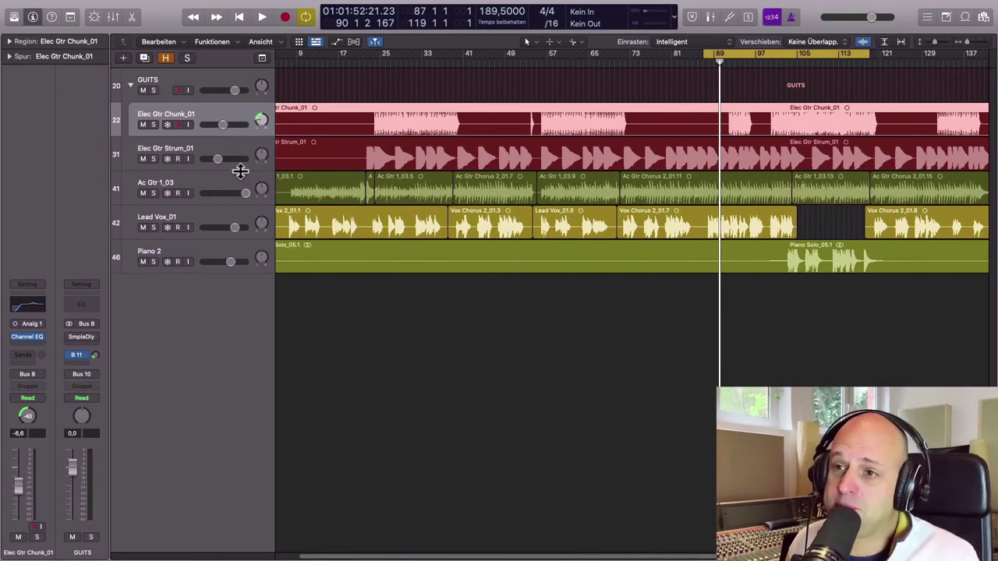
- Open the Sample Delay on the Bus 16 aux fed by Lead Vox_01 and move its window clear of the tracks
{"action": "left_click", "coordinate": [215, 221]}
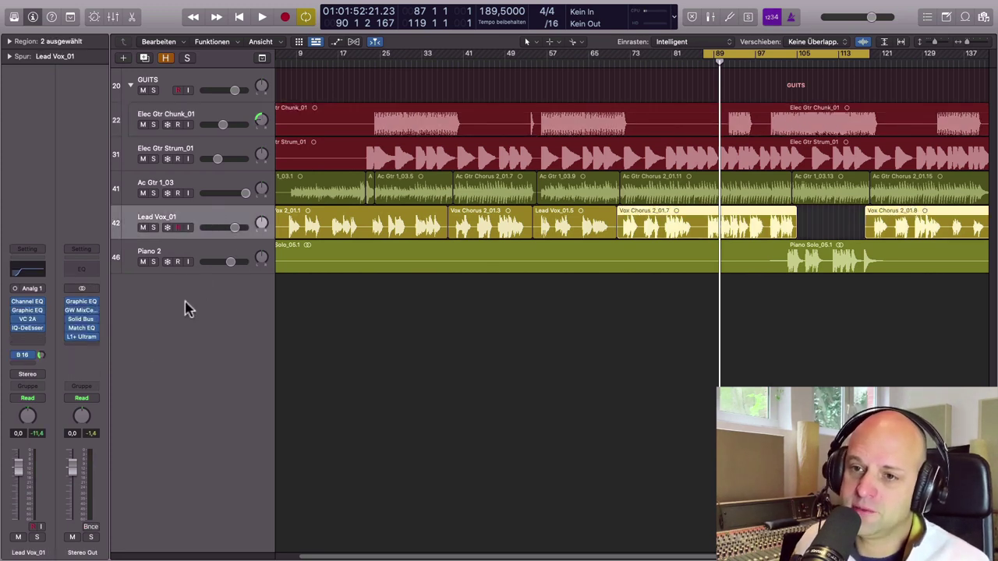
{"action": "left_click", "coordinate": [41, 356]}
{"action": "left_click", "coordinate": [81, 310]}
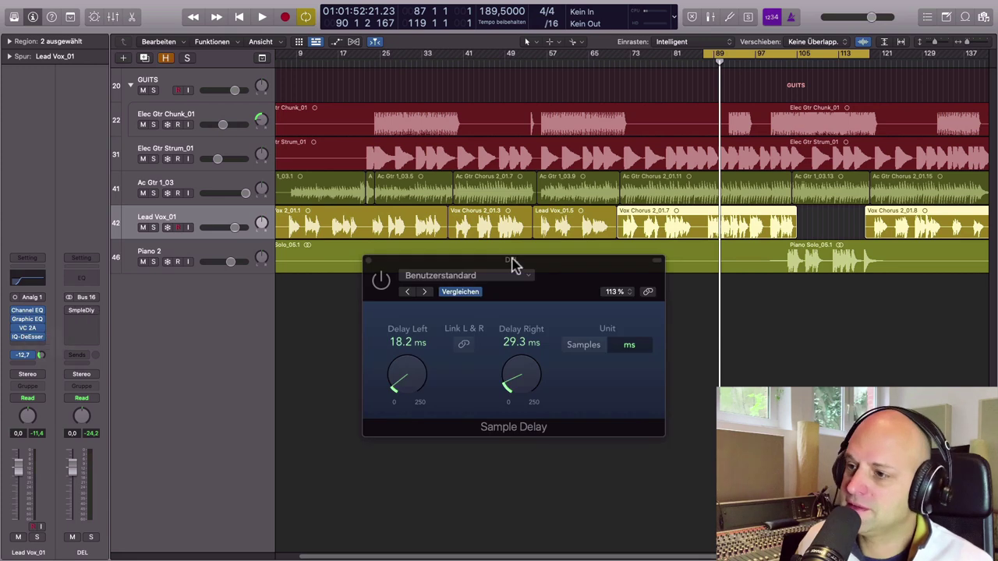
{"action": "left_click_drag", "start_coordinate": [537, 268], "coordinate": [620, 288]}
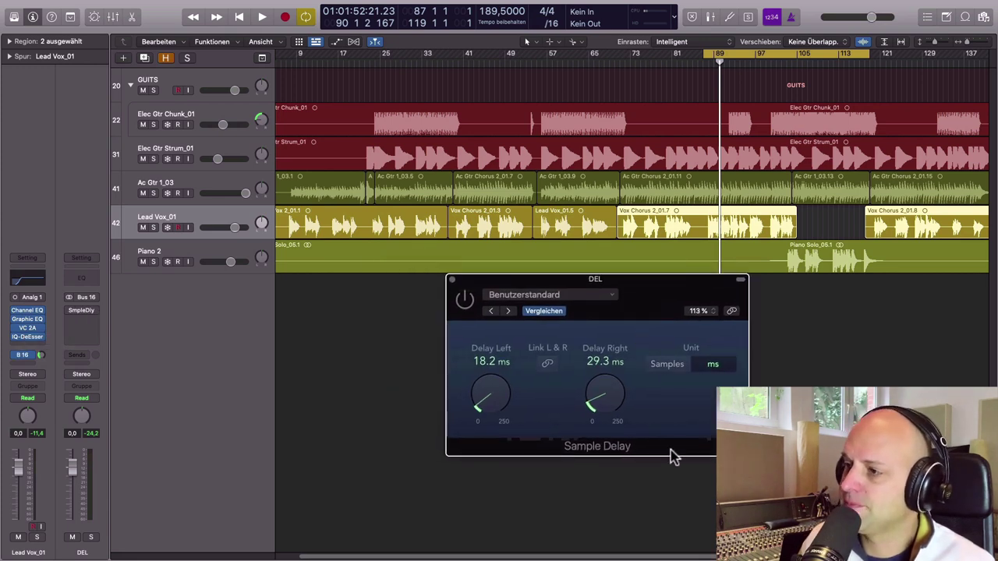
- Play the cycle range with Lead Vox_01 soloed, enabling the Sample Delay and setting its left delay to 14.0 ms
{"action": "key", "text": "space"}
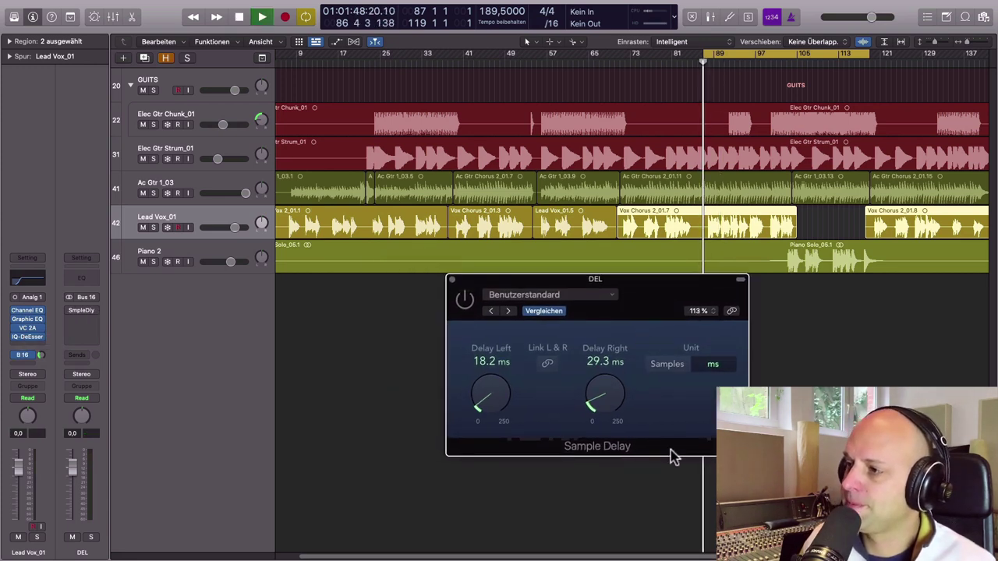
{"action": "left_click", "coordinate": [153, 228]}
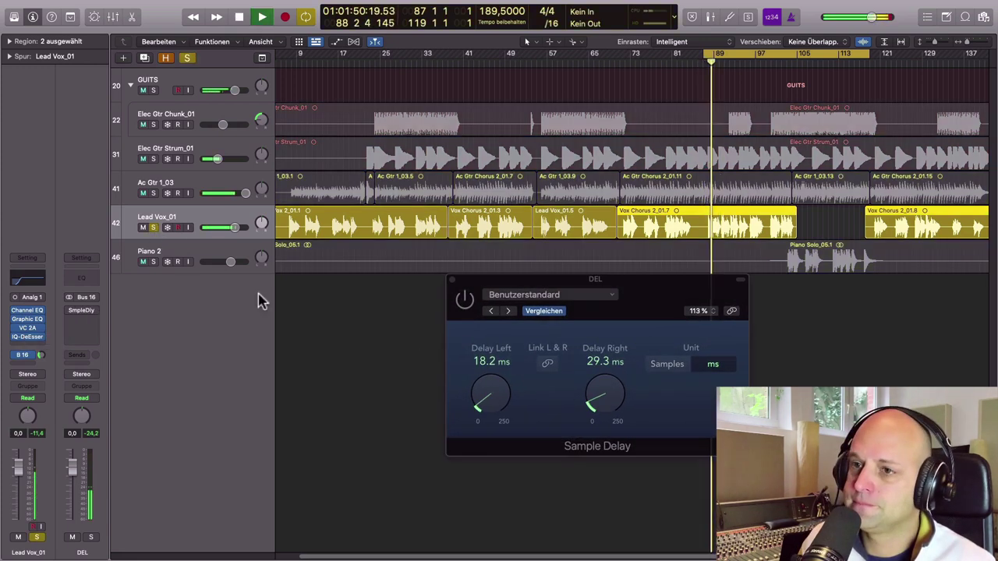
{"action": "left_click", "coordinate": [465, 302]}
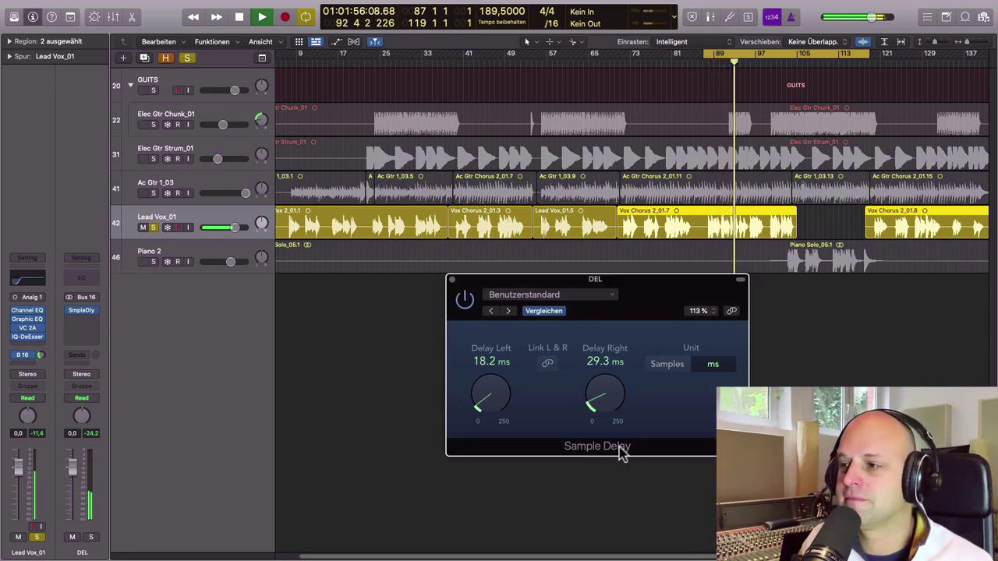
{"action": "left_click_drag", "start_coordinate": [486, 408], "coordinate": [490, 412]}
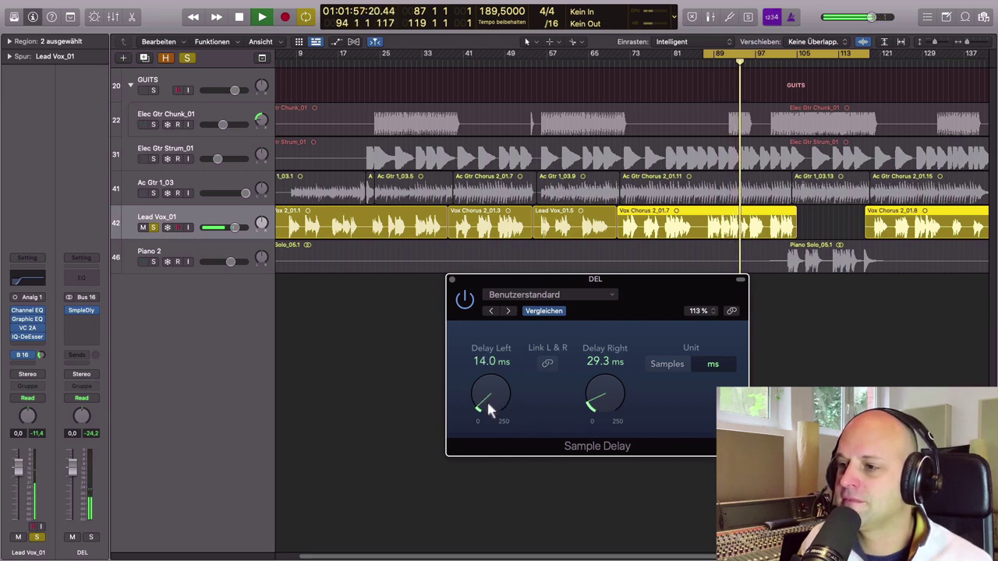
- Bypass the vocal's Sample Delay for comparison, stop playback and close the plug-in window
{"action": "left_click", "coordinate": [466, 304]}
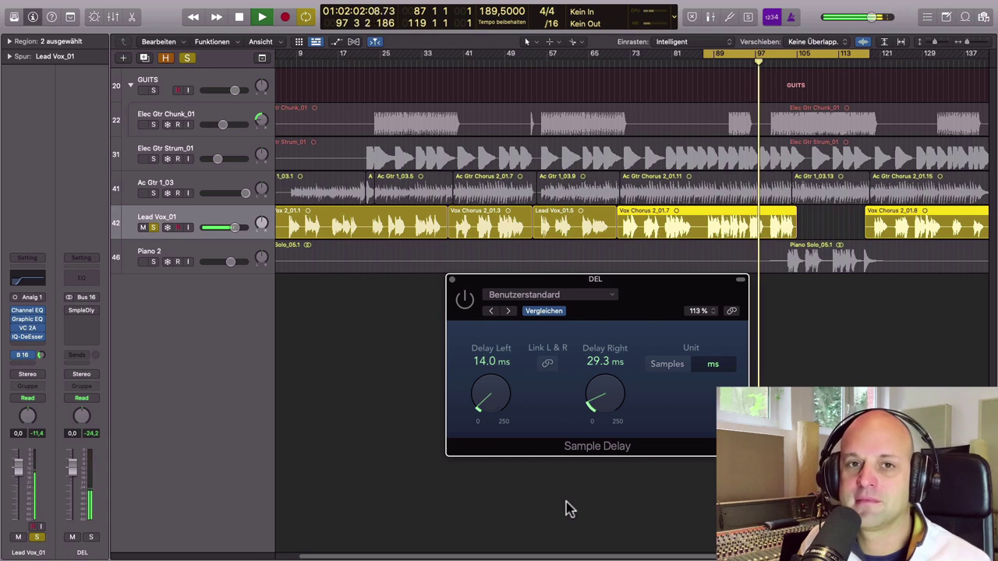
{"action": "key", "text": "space"}
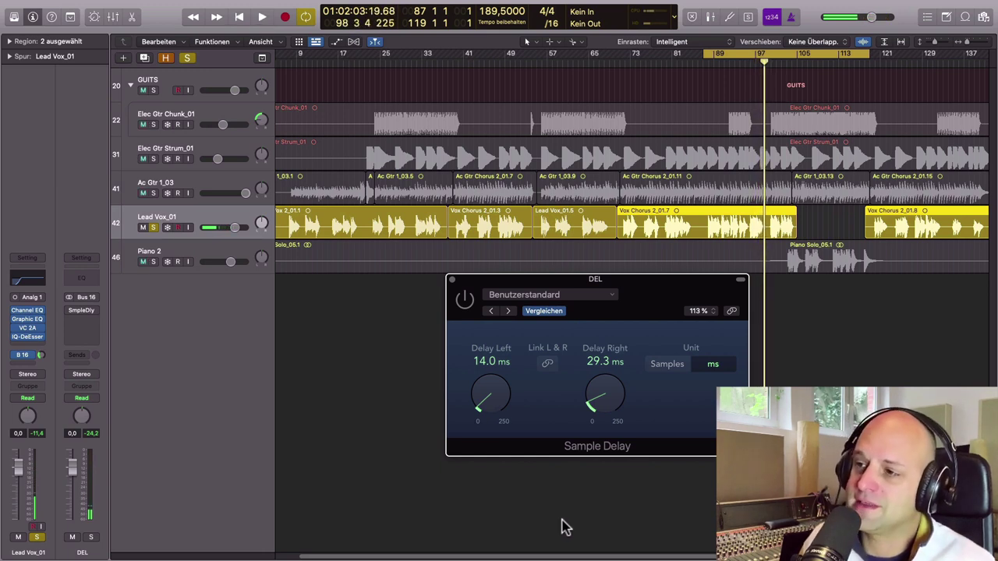
{"action": "left_click", "coordinate": [453, 279]}
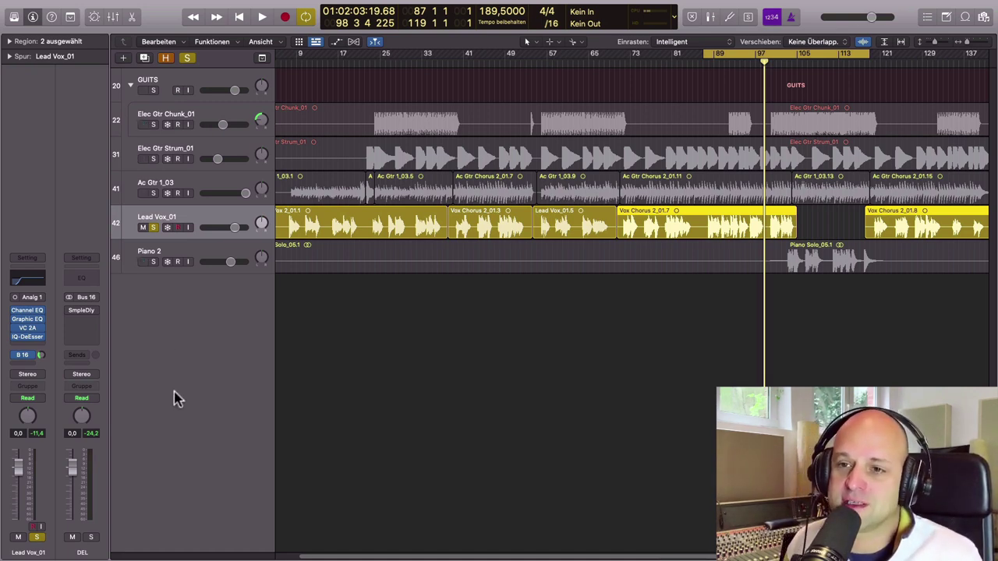
- Insert the Echo plug-in below IQ-DeEsser on Lead Vox_01 and move its window clear of the tracks
{"action": "left_click", "coordinate": [37, 345]}
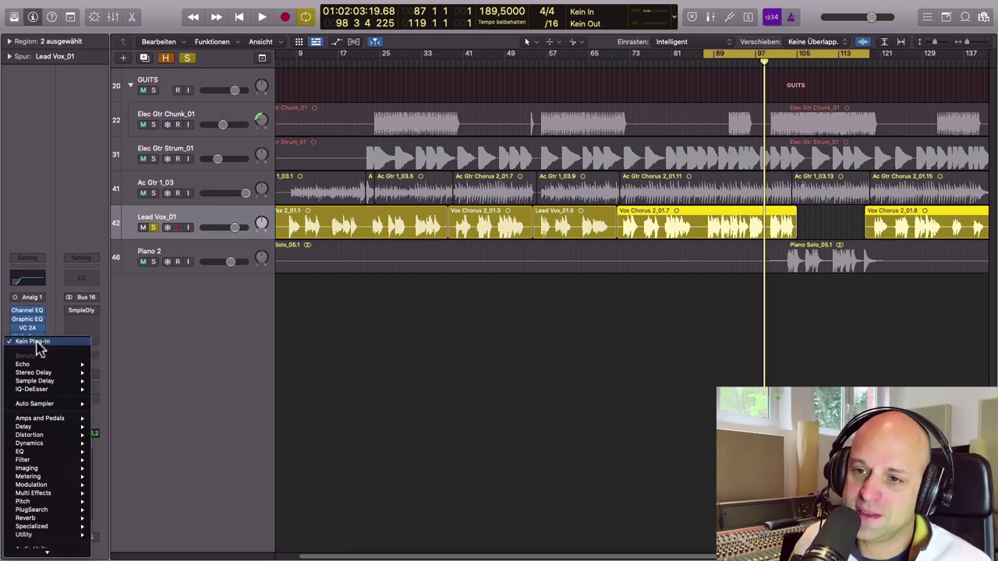
{"action": "mouse_move", "coordinate": [39, 365]}
{"action": "left_click", "coordinate": [110, 365]}
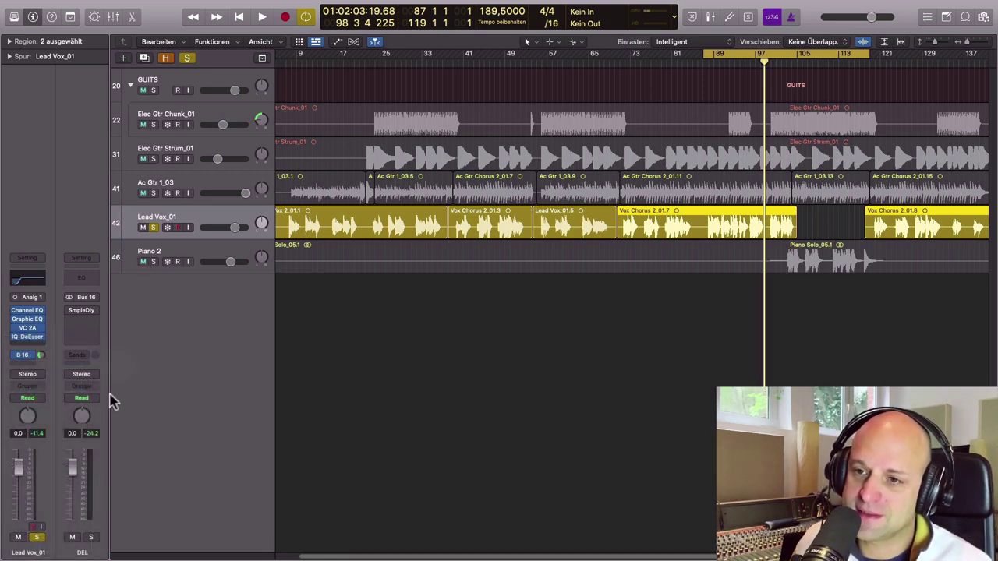
{"action": "left_click_drag", "start_coordinate": [437, 136], "coordinate": [634, 188]}
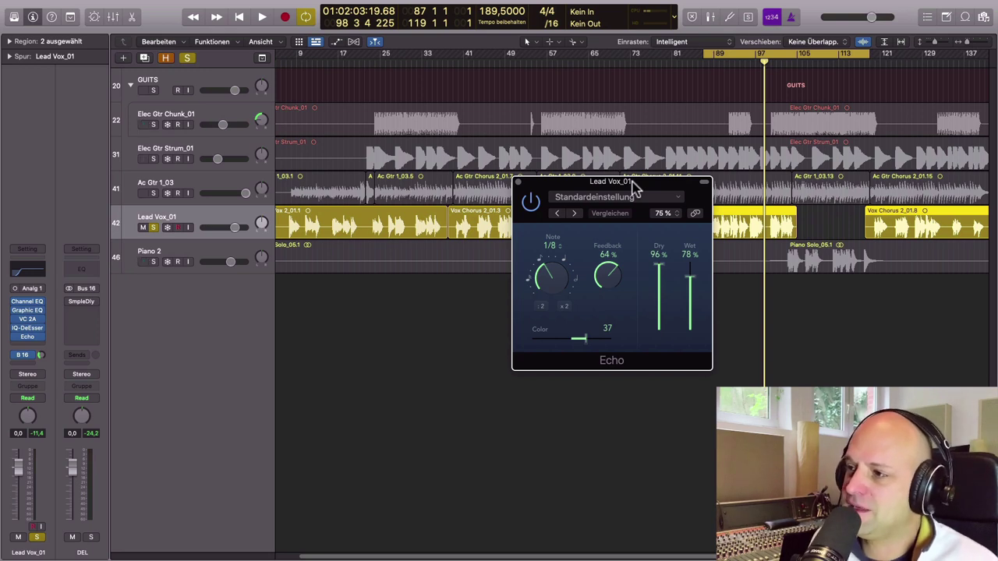
{"action": "left_click_drag", "start_coordinate": [634, 185], "coordinate": [590, 186]}
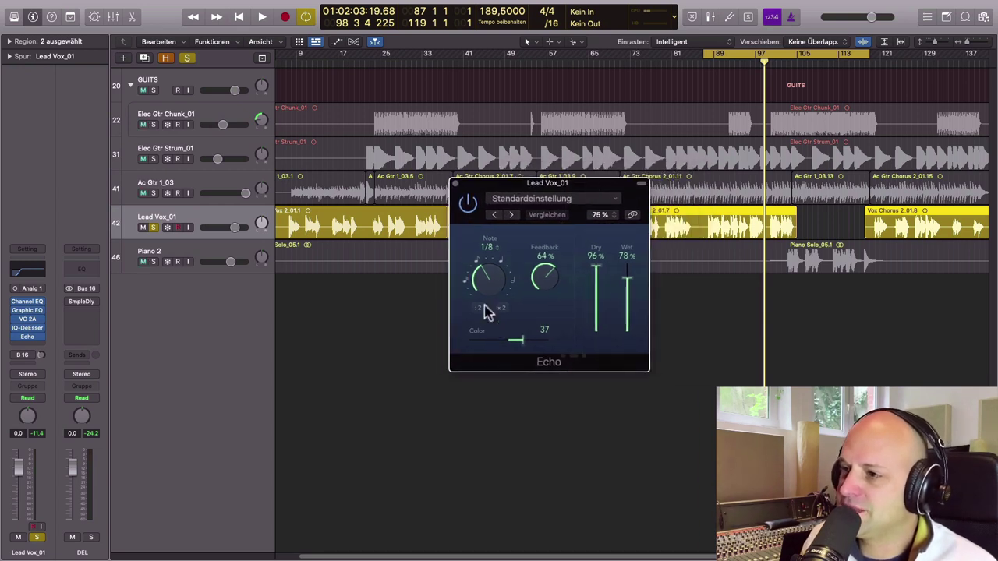
{"action": "left_click_drag", "start_coordinate": [576, 188], "coordinate": [571, 264]}
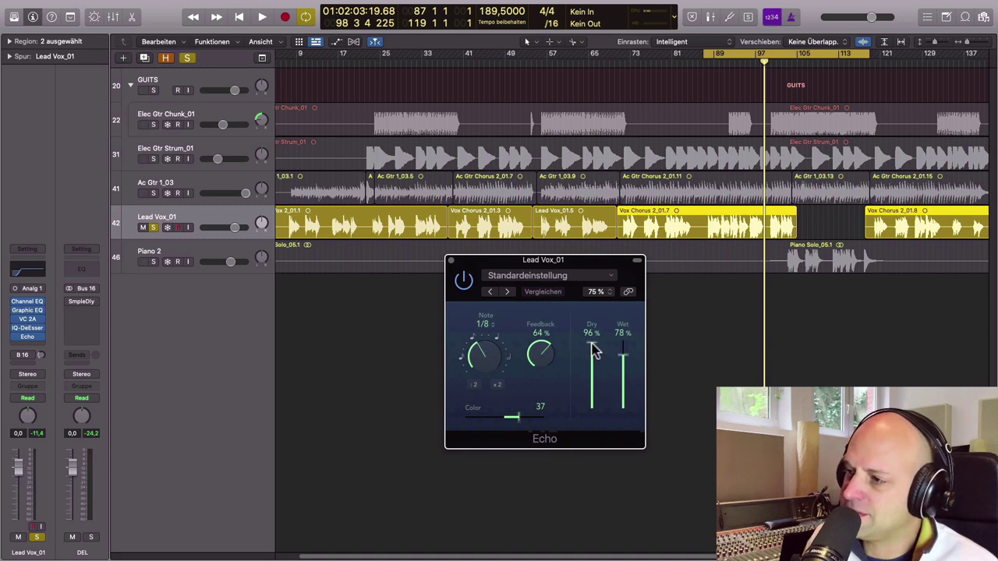
- Bring the Echo's Dry and Wet levels down to 0%, and raise Dry to 100% and Wet to 45%
{"action": "left_click_drag", "start_coordinate": [624, 359], "coordinate": [628, 435]}
{"action": "left_click_drag", "start_coordinate": [591, 353], "coordinate": [590, 486]}
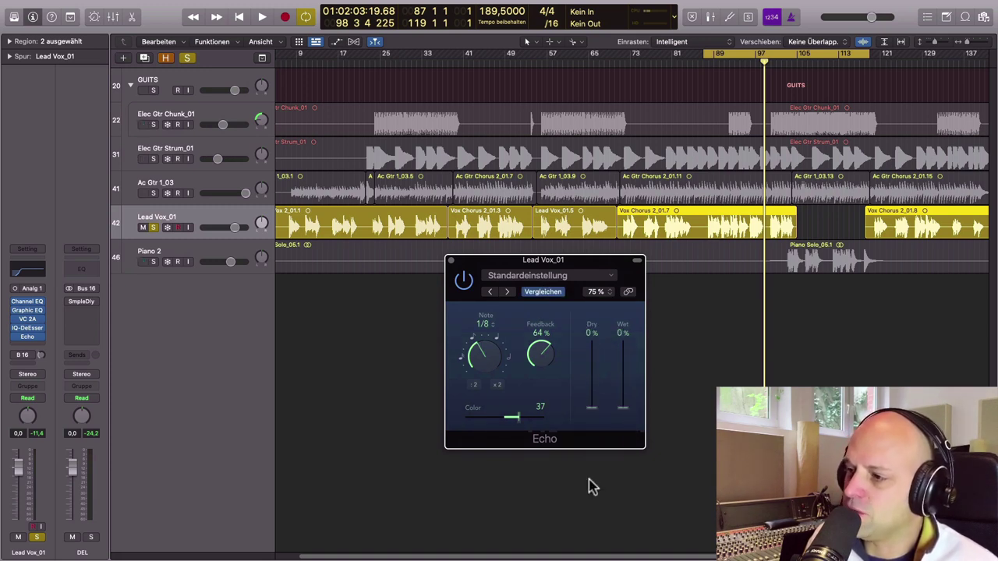
{"action": "left_click_drag", "start_coordinate": [597, 418], "coordinate": [588, 325]}
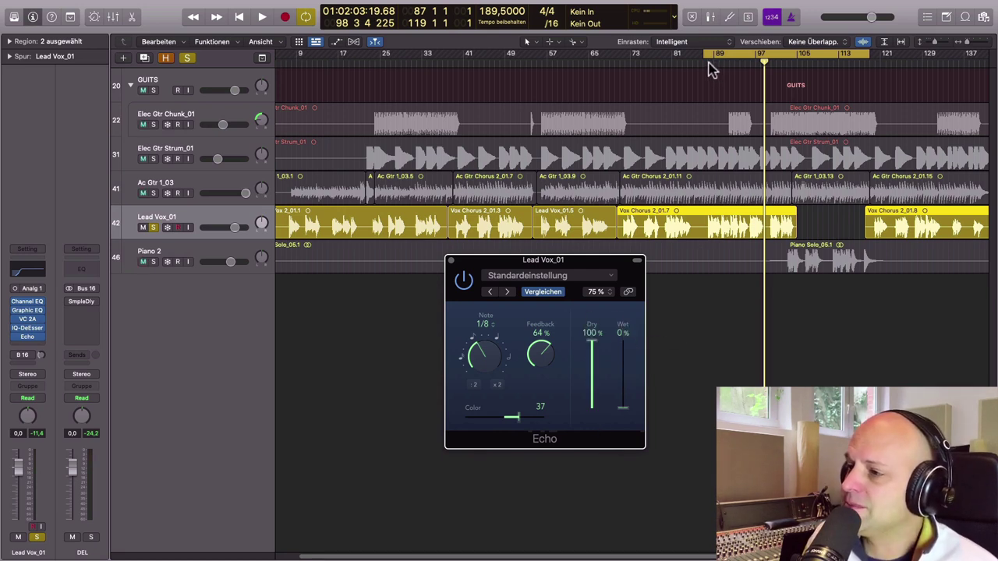
{"action": "left_click_drag", "start_coordinate": [620, 408], "coordinate": [617, 380]}
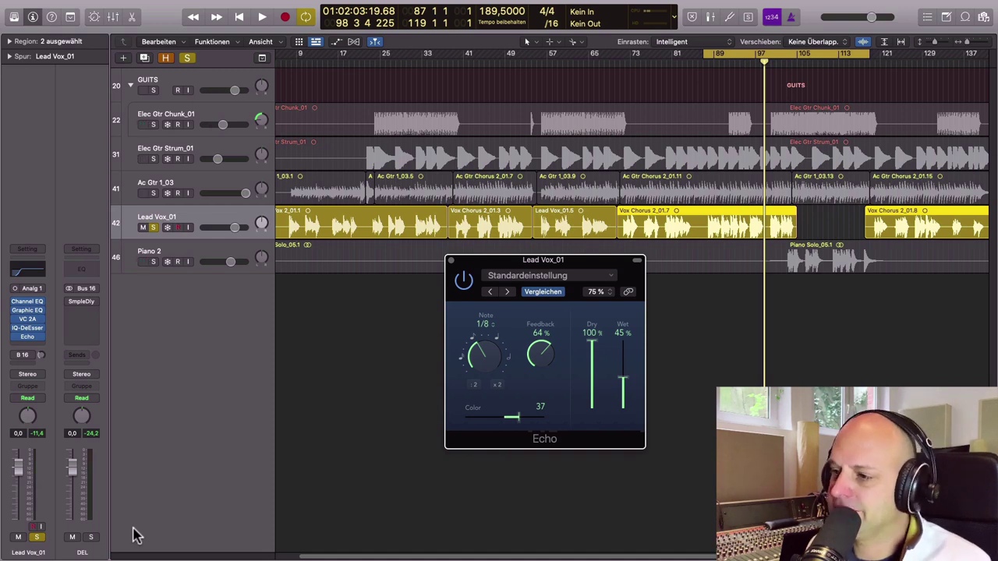
- Listen to the soloed vocal with the Echo over the cycle range, keeping the plug-in window clear of the channel strips
{"action": "key", "text": "space"}
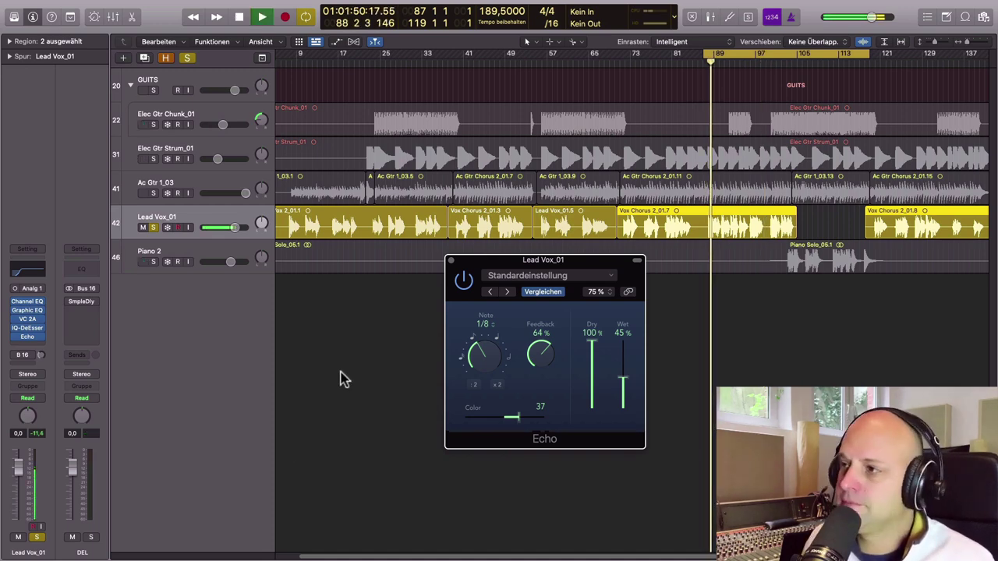
{"action": "left_click_drag", "start_coordinate": [443, 54], "coordinate": [457, 54]}
{"action": "left_click_drag", "start_coordinate": [624, 260], "coordinate": [708, 140]}
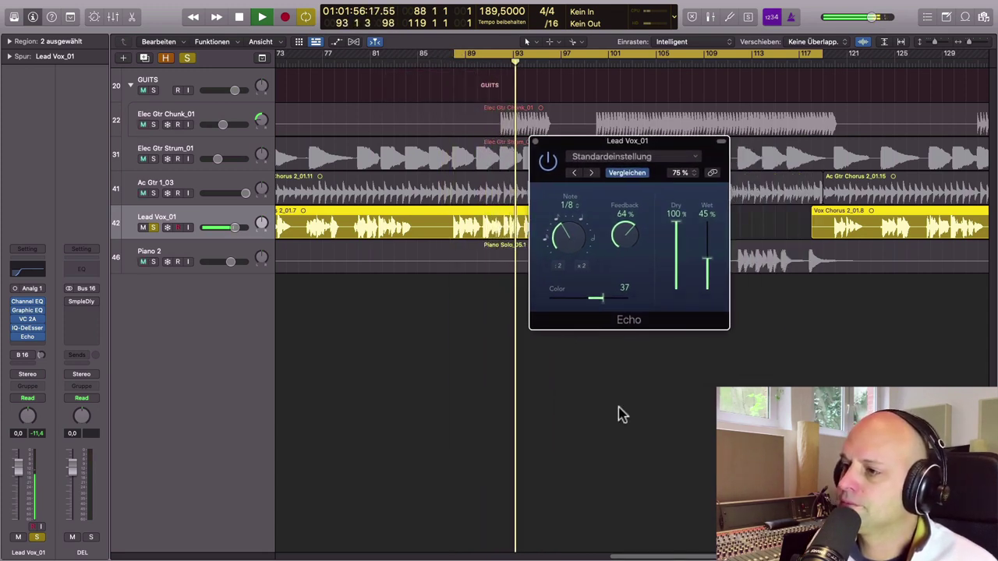
{"action": "key", "text": "space"}
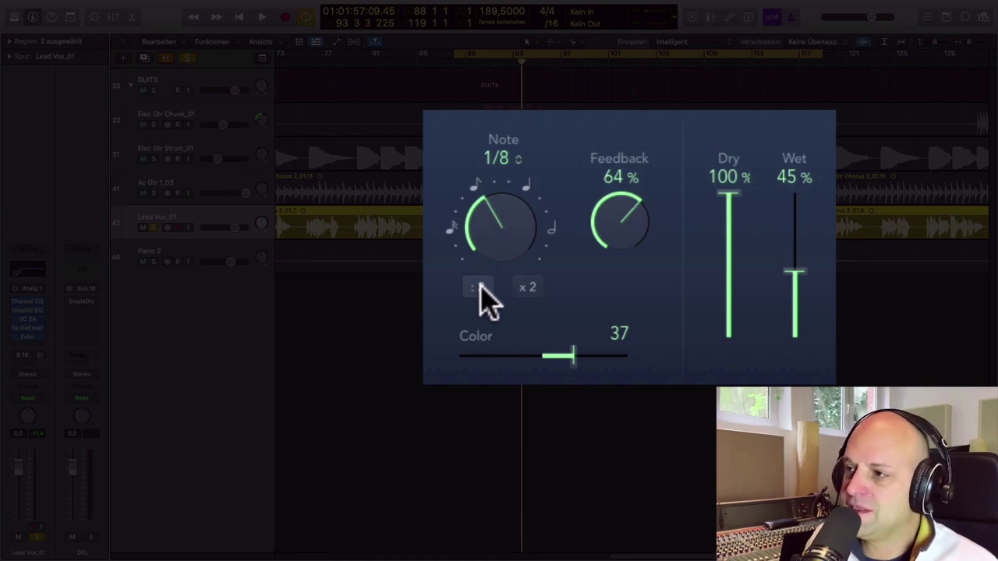
- Audition the Echo at a 1/16 note value during playback and return it to 1/8
{"action": "left_click", "coordinate": [479, 287]}
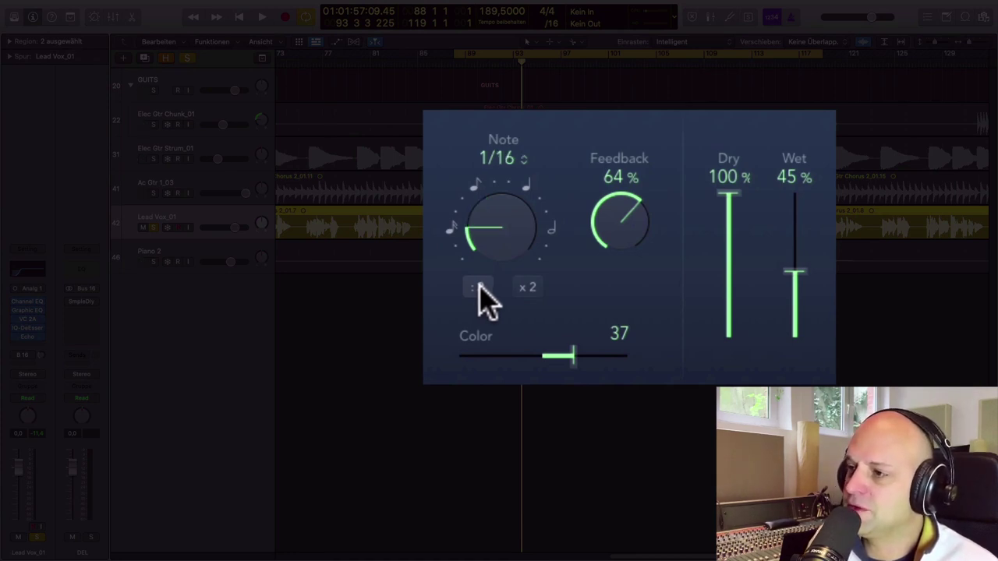
{"action": "key", "text": "space"}
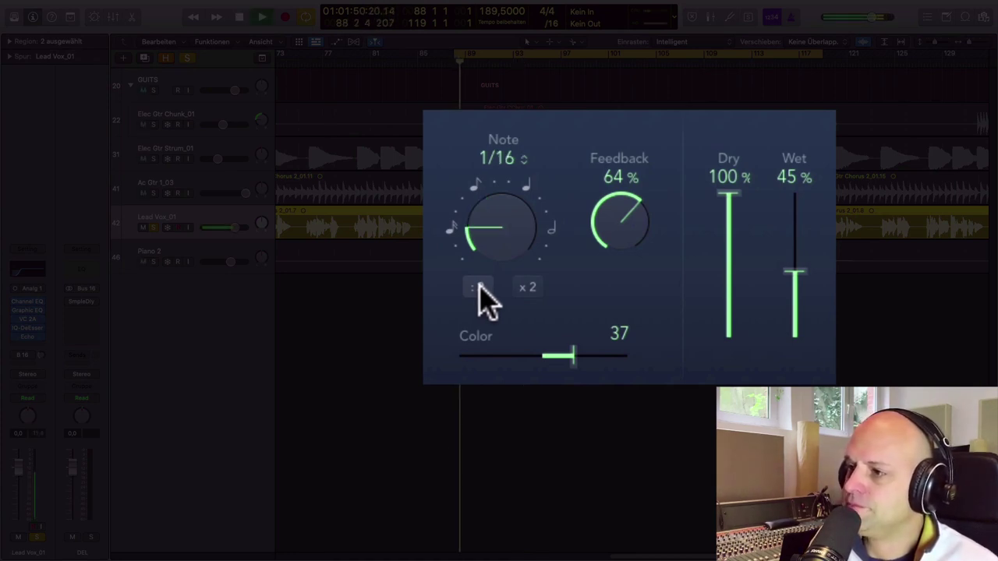
{"action": "left_click", "coordinate": [525, 287]}
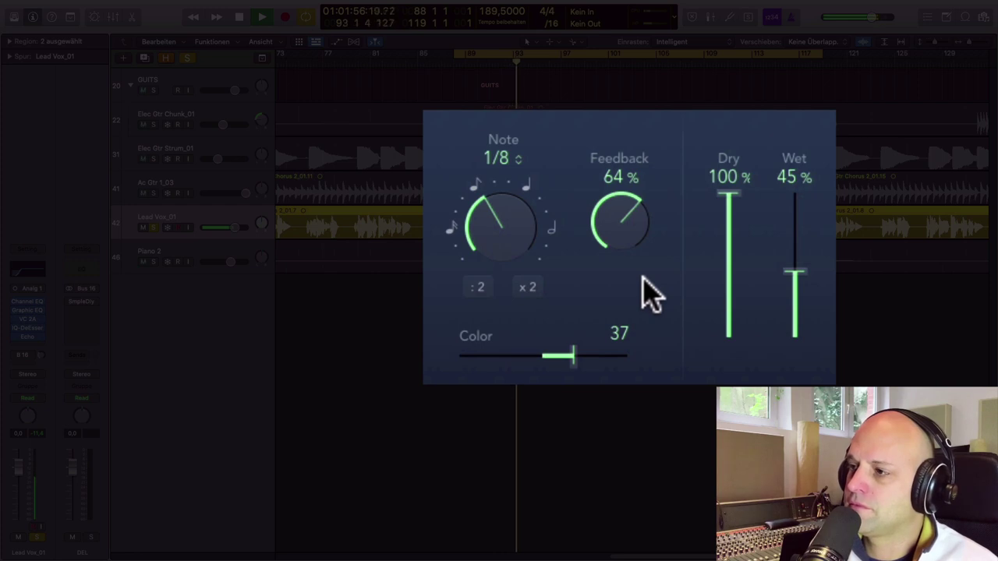
{"action": "key", "text": "space"}
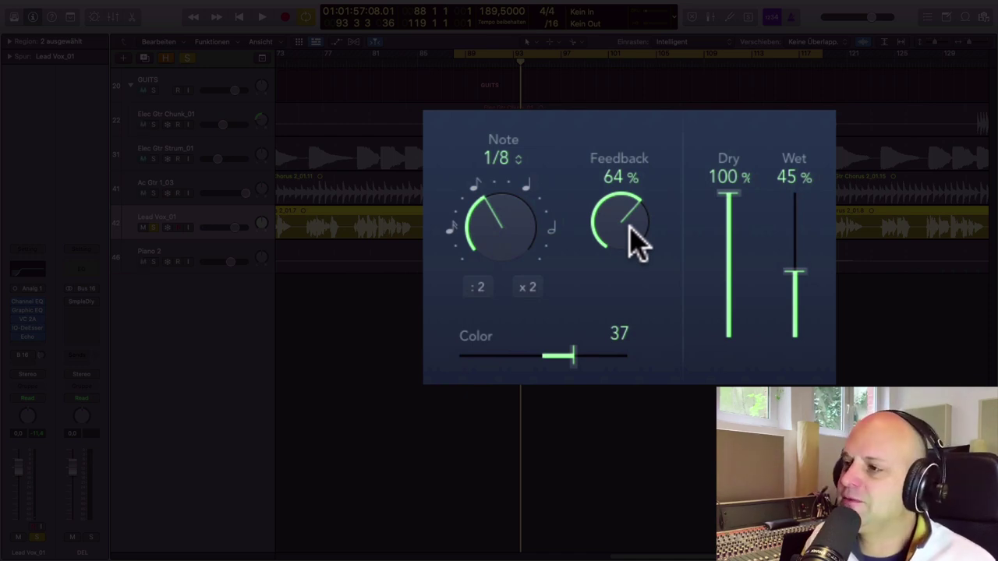
- Lower the Echo's Feedback to 29% and Wet level to 25% while the vocal plays
{"action": "key", "text": "space"}
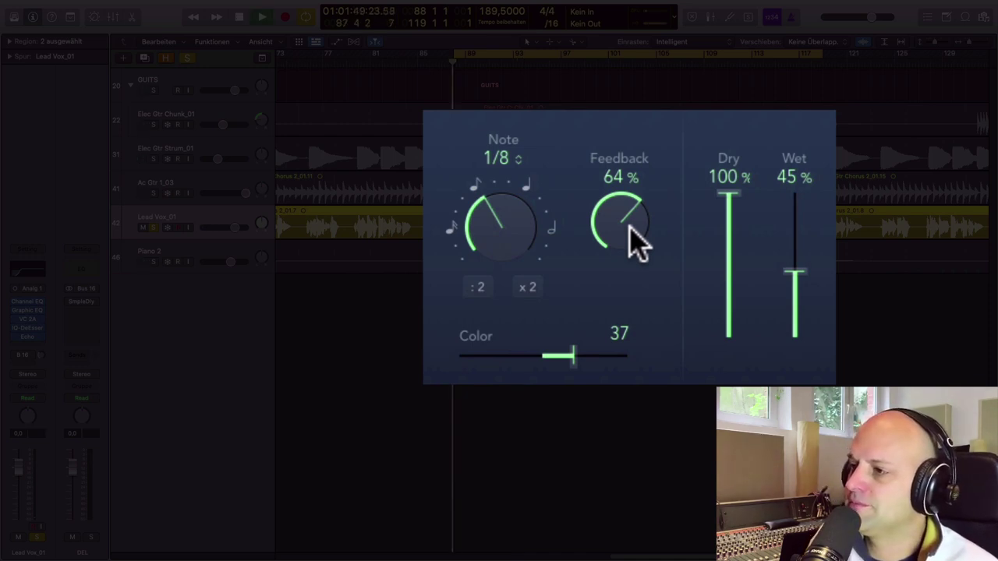
{"action": "left_click_drag", "start_coordinate": [631, 241], "coordinate": [622, 316]}
{"action": "left_click_drag", "start_coordinate": [622, 235], "coordinate": [611, 241]}
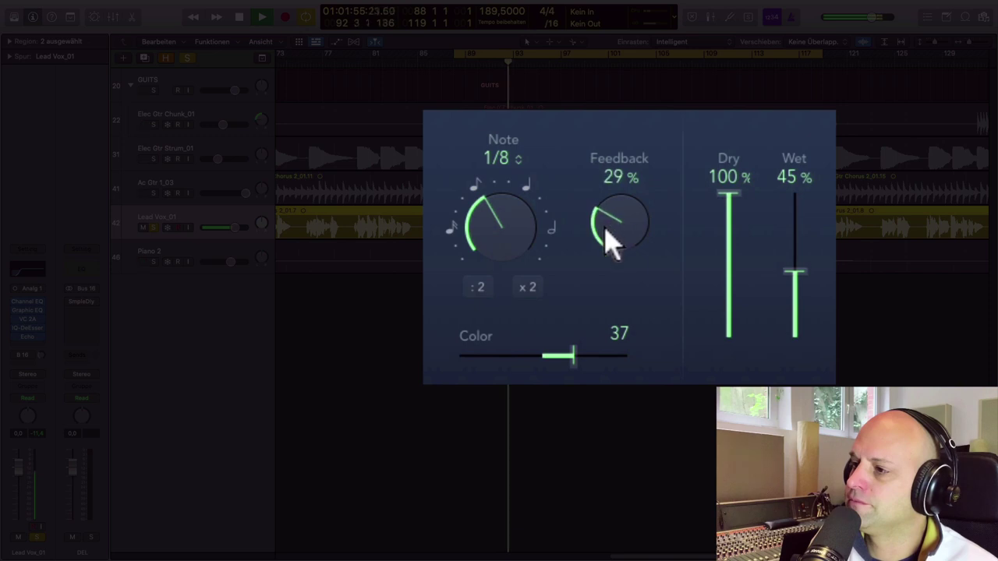
{"action": "left_click_drag", "start_coordinate": [797, 273], "coordinate": [811, 316]}
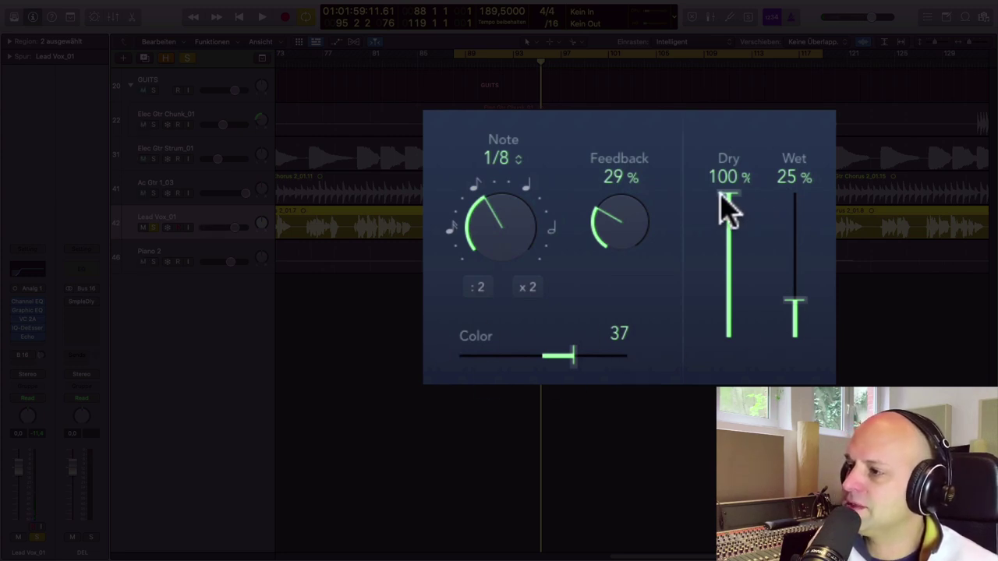
- Isolate the echo signal with Dry at 0% and Wet at 100%, and set Color to 40 during playback
{"action": "left_click_drag", "start_coordinate": [724, 201], "coordinate": [728, 336]}
{"action": "left_click_drag", "start_coordinate": [809, 312], "coordinate": [777, 189]}
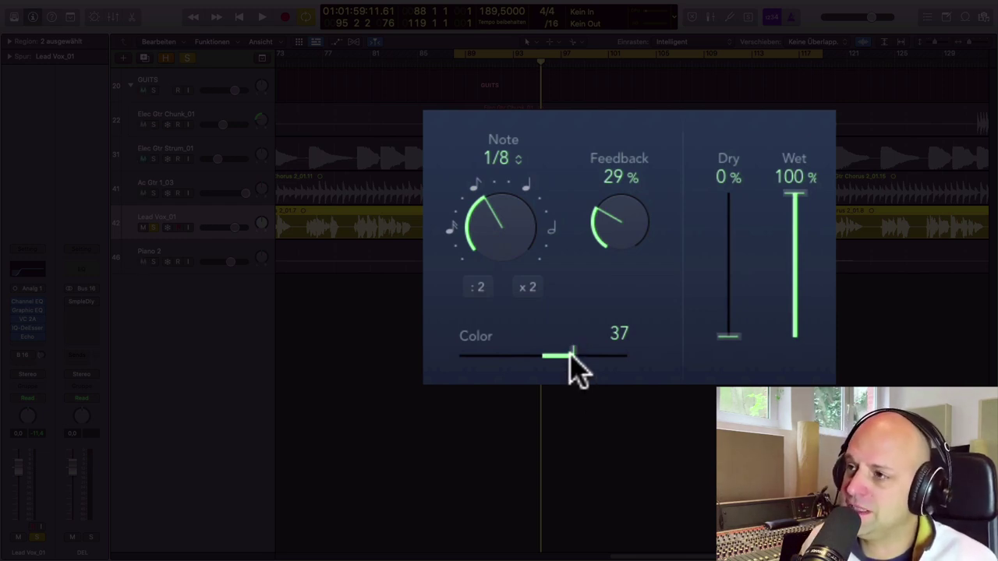
{"action": "key", "text": "space"}
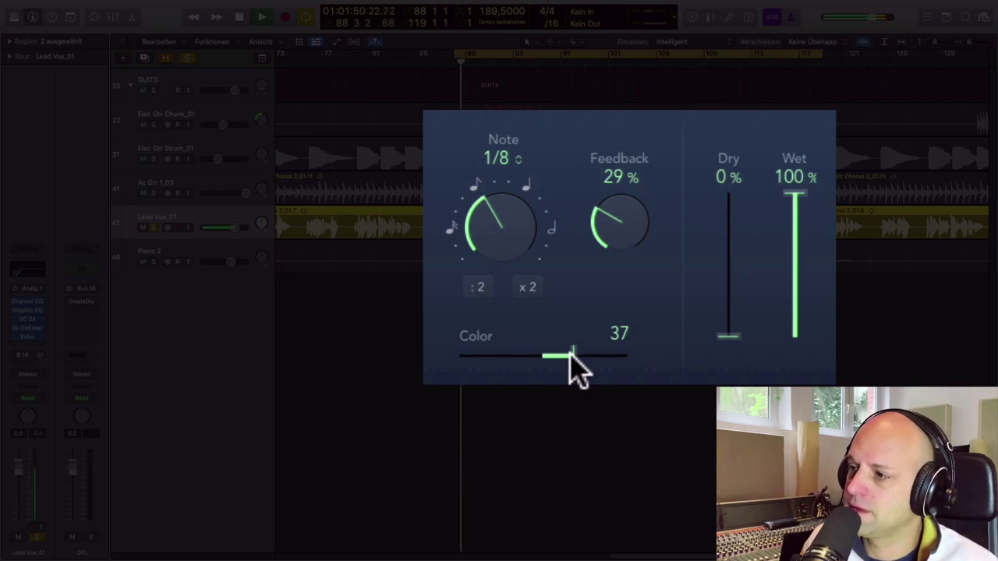
{"action": "mouse_move", "coordinate": [569, 355]}
{"action": "left_mouse_down"}
{"action": "mouse_move", "coordinate": [474, 370]}
{"action": "mouse_move", "coordinate": [575, 368]}
{"action": "mouse_move", "coordinate": [604, 379]}
{"action": "mouse_move", "coordinate": [601, 368]}
{"action": "mouse_move", "coordinate": [574, 373]}
{"action": "left_mouse_up"}
{"action": "key", "text": "space"}
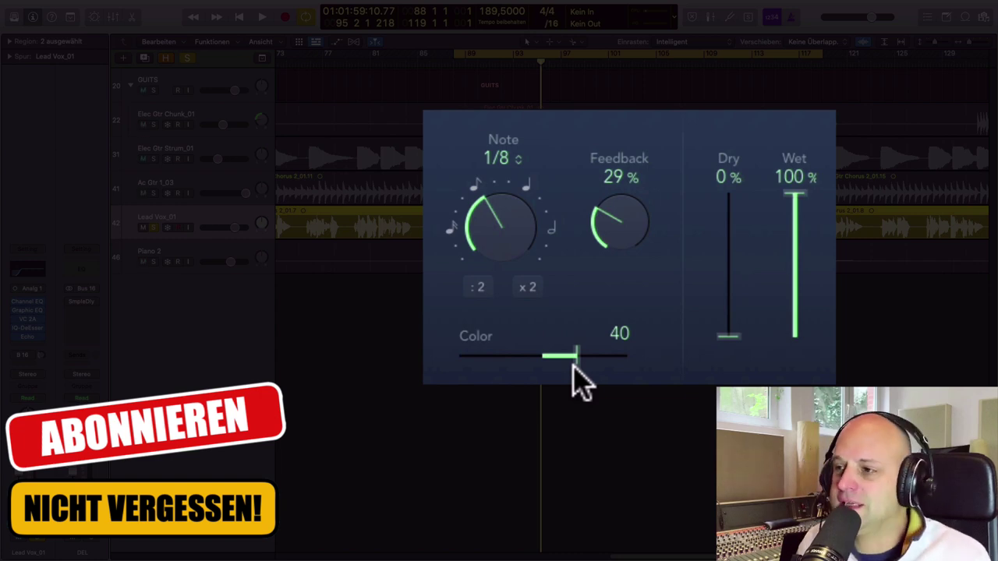
- Set the Echo's Color to -37 and Feedback to 30%, restore Dry to 100% and lower Wet to 18%
{"action": "left_click_drag", "start_coordinate": [574, 368], "coordinate": [510, 367]}
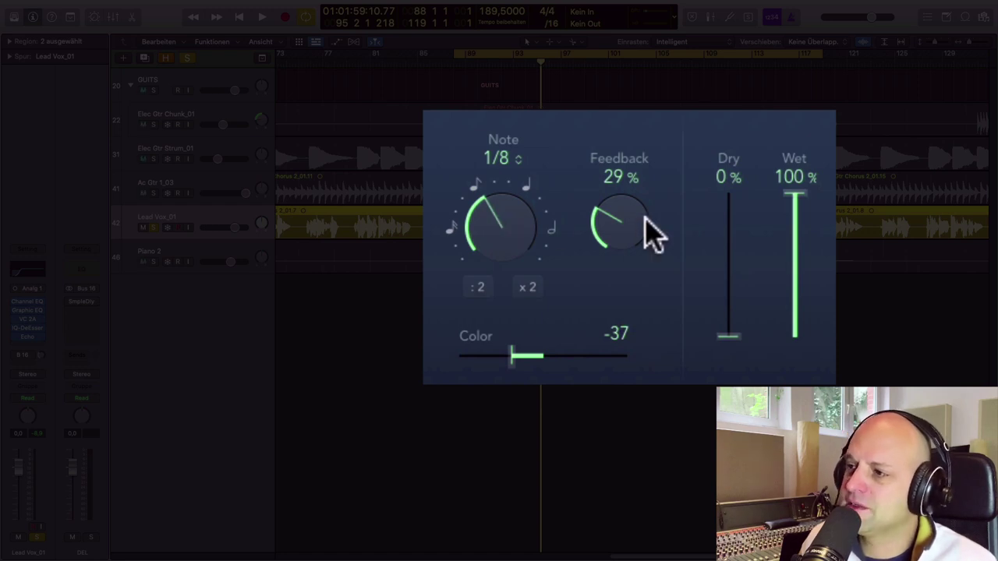
{"action": "left_click_drag", "start_coordinate": [614, 238], "coordinate": [616, 235]}
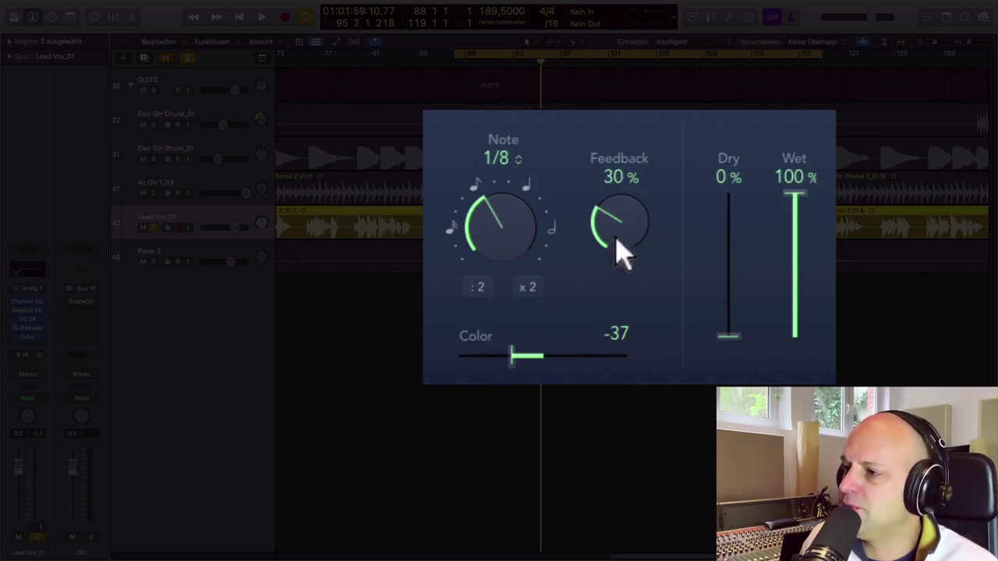
{"action": "left_click_drag", "start_coordinate": [728, 336], "coordinate": [729, 194]}
{"action": "left_click_drag", "start_coordinate": [793, 229], "coordinate": [793, 286]}
{"action": "left_click_drag", "start_coordinate": [793, 249], "coordinate": [803, 303]}
- Raise the Echo's Wet level to 30% in the full mix, and solo Lead Vox_01 to compare the effect on and bypassed
{"action": "left_click", "coordinate": [458, 66]}
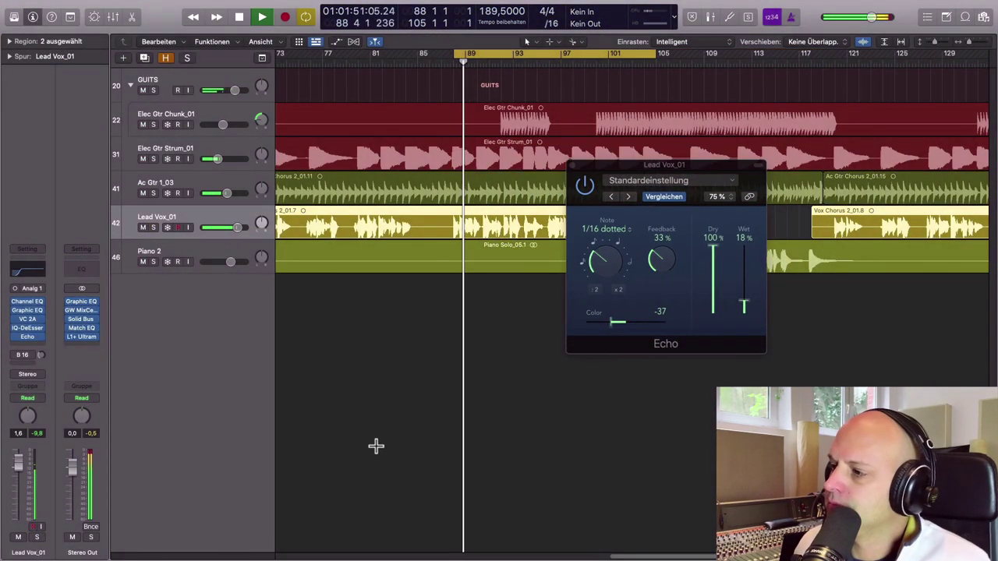
{"action": "left_click_drag", "start_coordinate": [747, 307], "coordinate": [745, 291]}
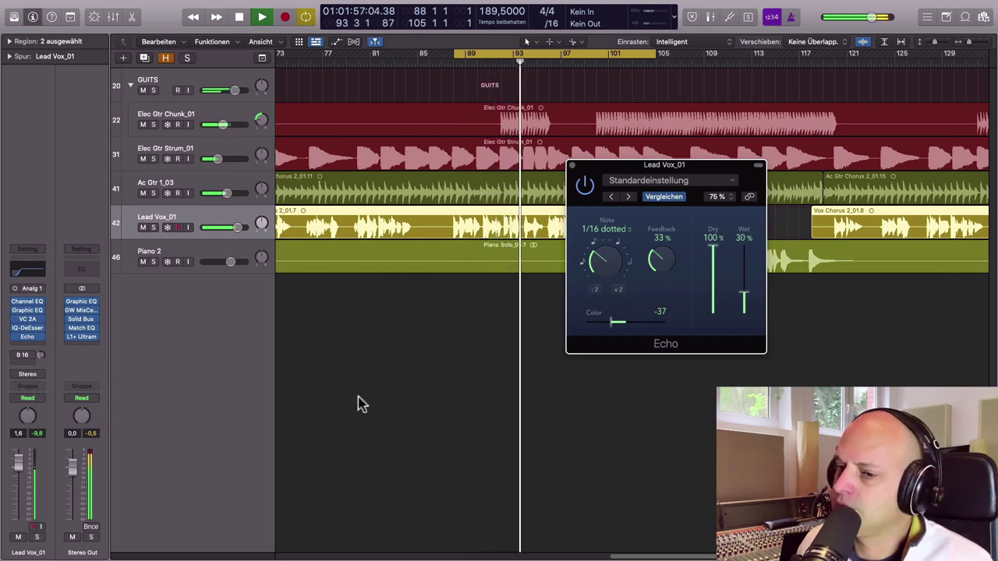
{"action": "left_click", "coordinate": [35, 538]}
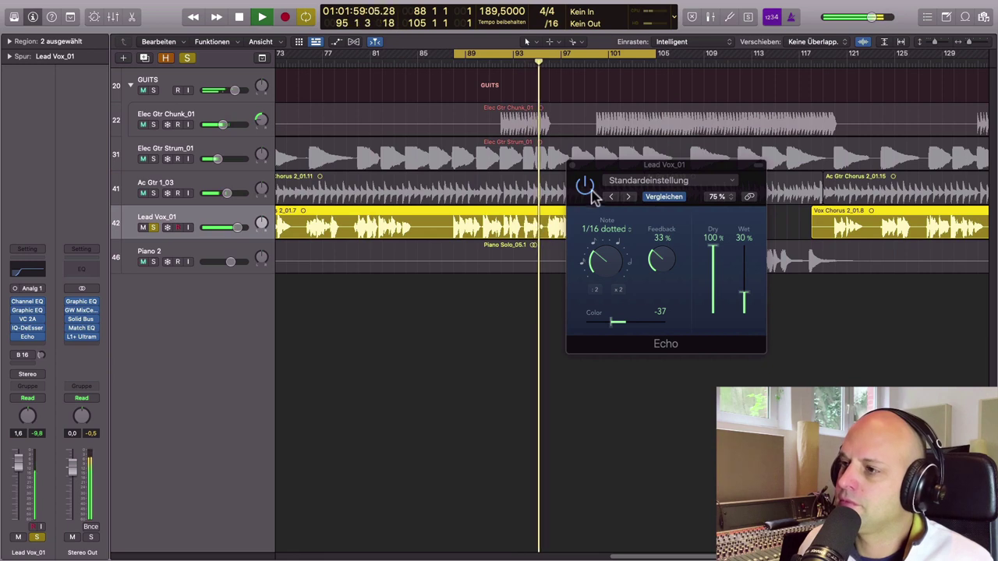
{"action": "left_click", "coordinate": [585, 186]}
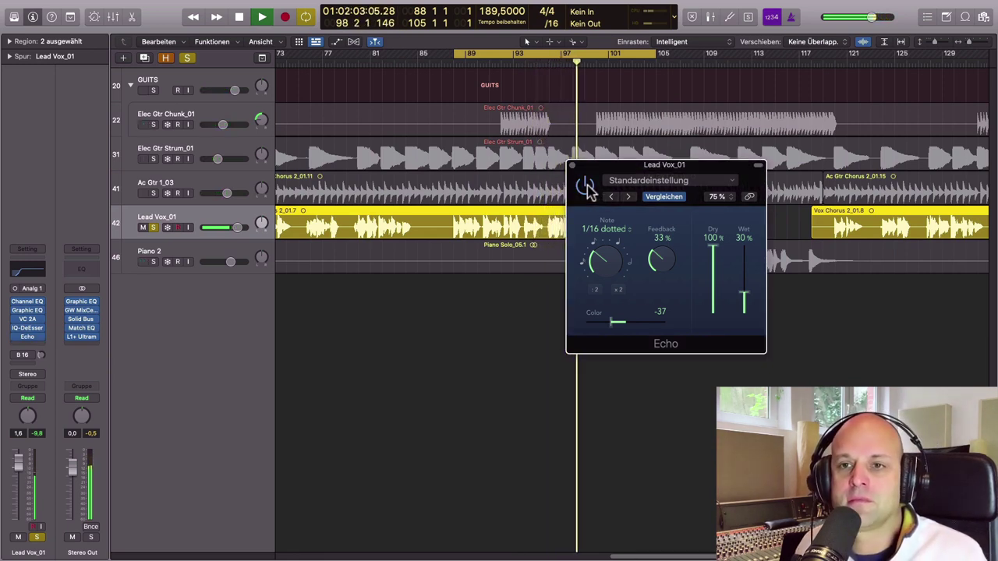
- Reduce the Echo's Feedback to 30% and Wet to 21% on the soloed vocal, and stop playback
{"action": "left_click_drag", "start_coordinate": [655, 261], "coordinate": [653, 265]}
{"action": "left_click_drag", "start_coordinate": [745, 300], "coordinate": [744, 307]}
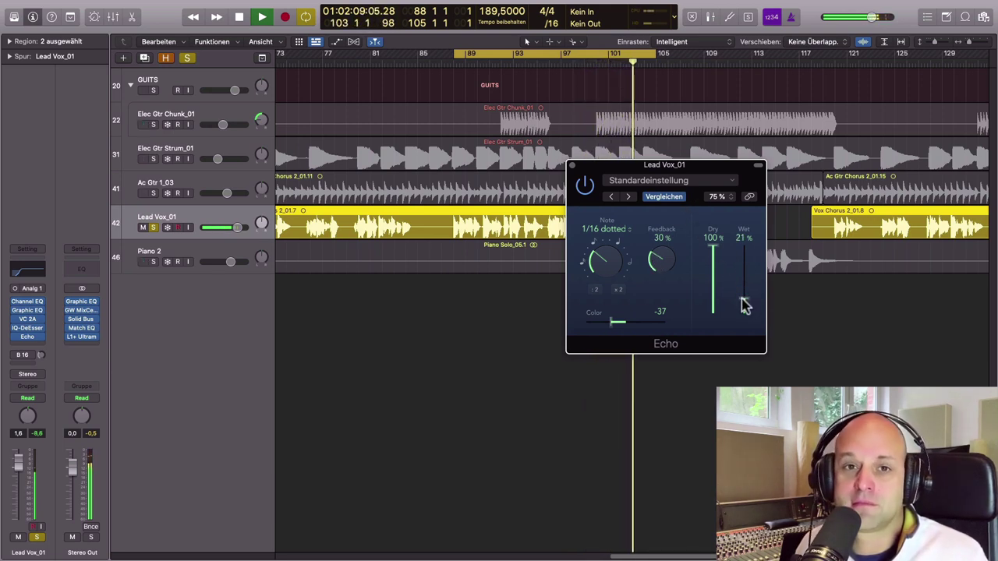
{"action": "key", "text": "space"}
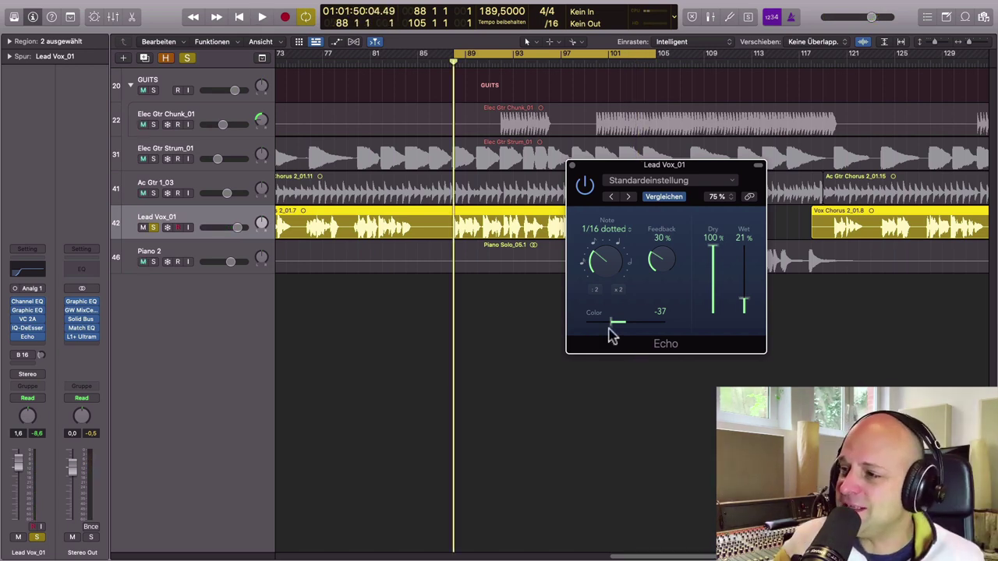